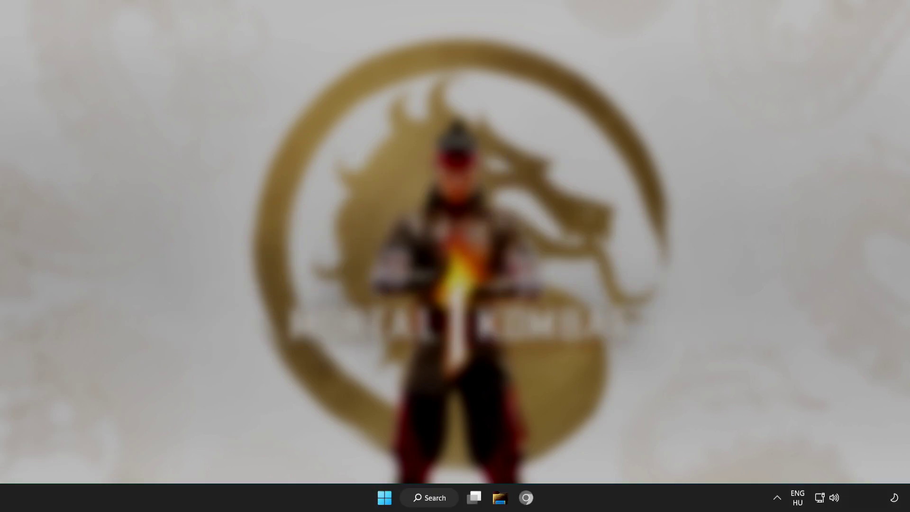
Search Windows for 'device manager' and launch Device Manager from the results
{"action": "left_click", "coordinate": [432, 499]}
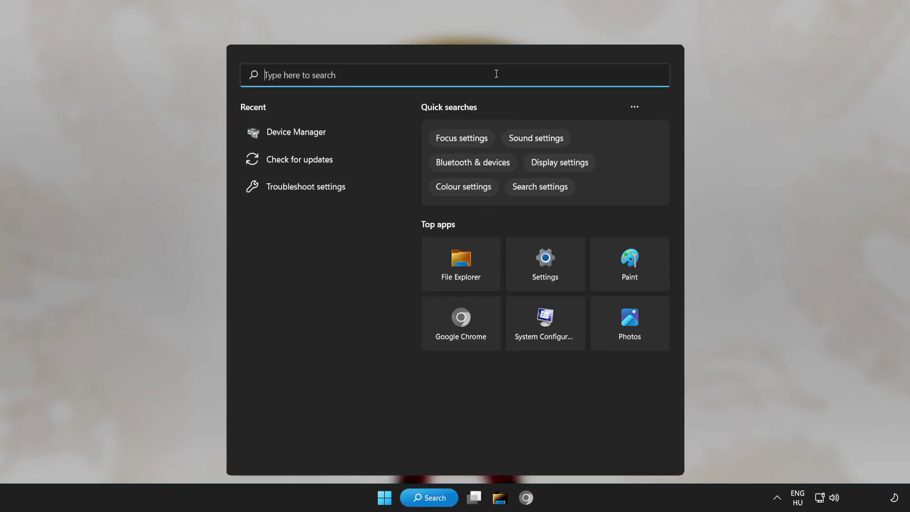
{"action": "type", "text": "device"}
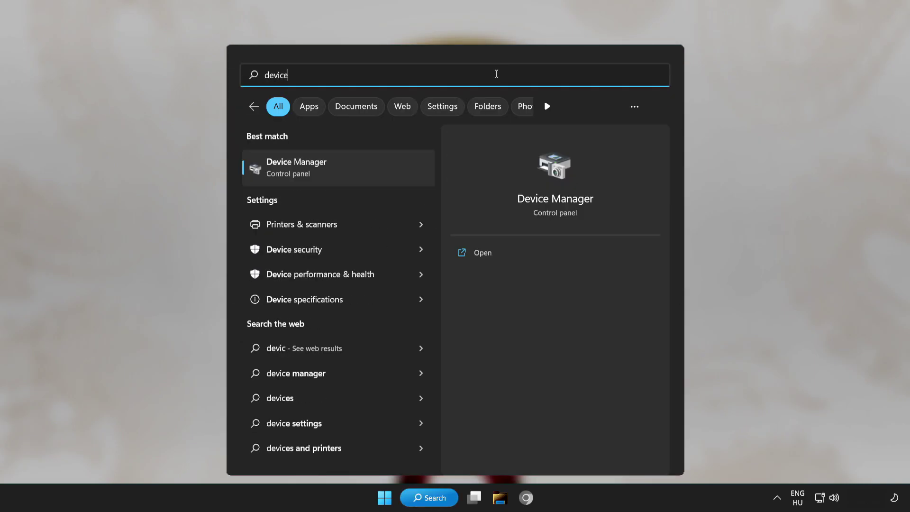
{"action": "type", "text": " manager"}
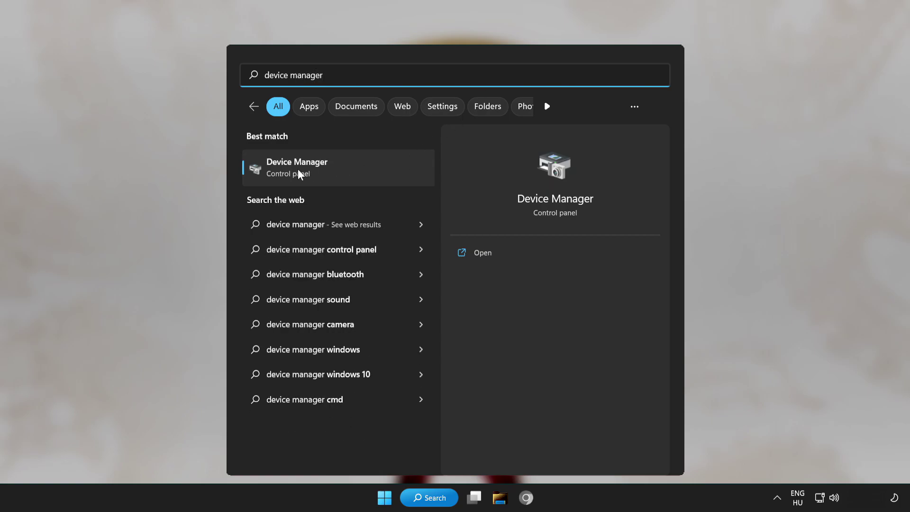
{"action": "left_click", "coordinate": [378, 167]}
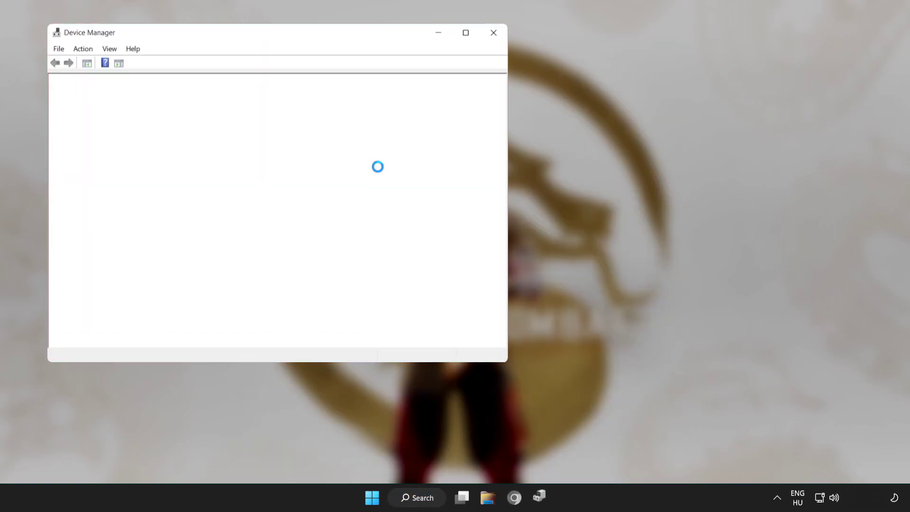
Maximize Device Manager, expand Display adapters, and bring up the VMware SVGA 3D adapter's context menu
{"action": "left_click", "coordinate": [466, 33]}
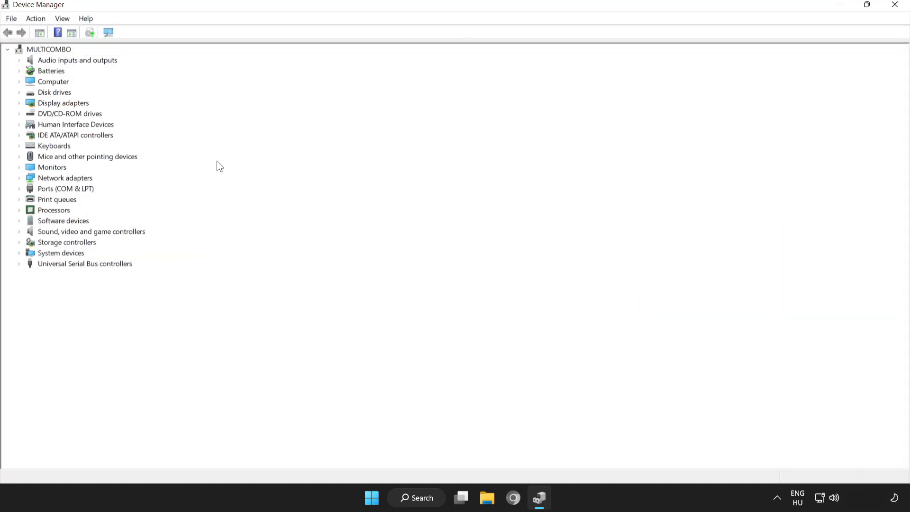
{"action": "left_click", "coordinate": [32, 103]}
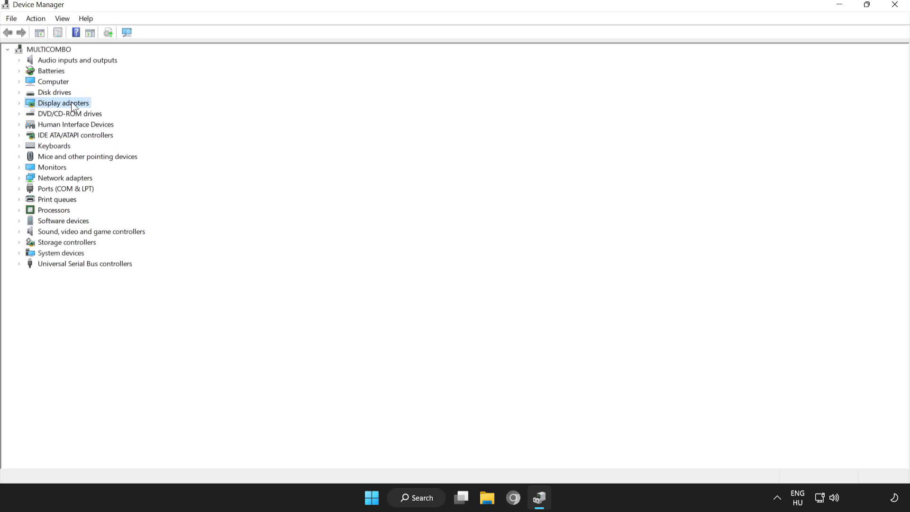
{"action": "left_click", "coordinate": [19, 104]}
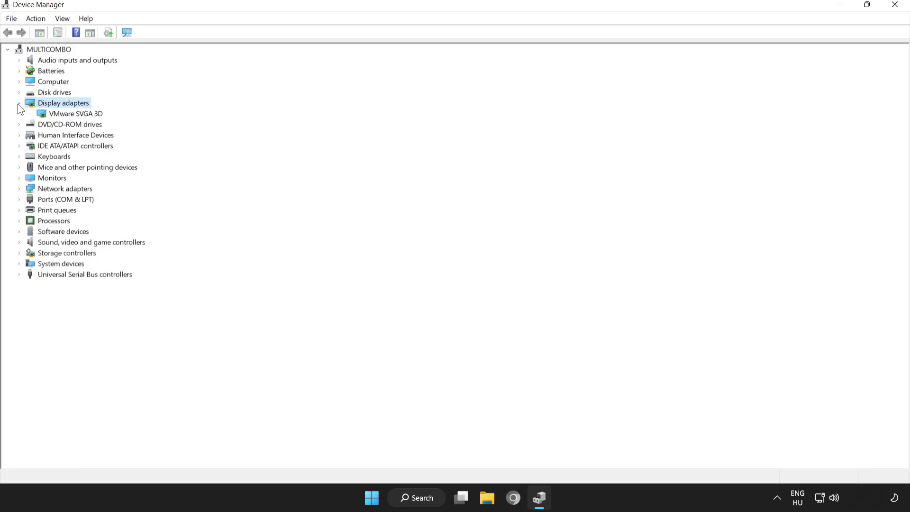
{"action": "left_click", "coordinate": [57, 115]}
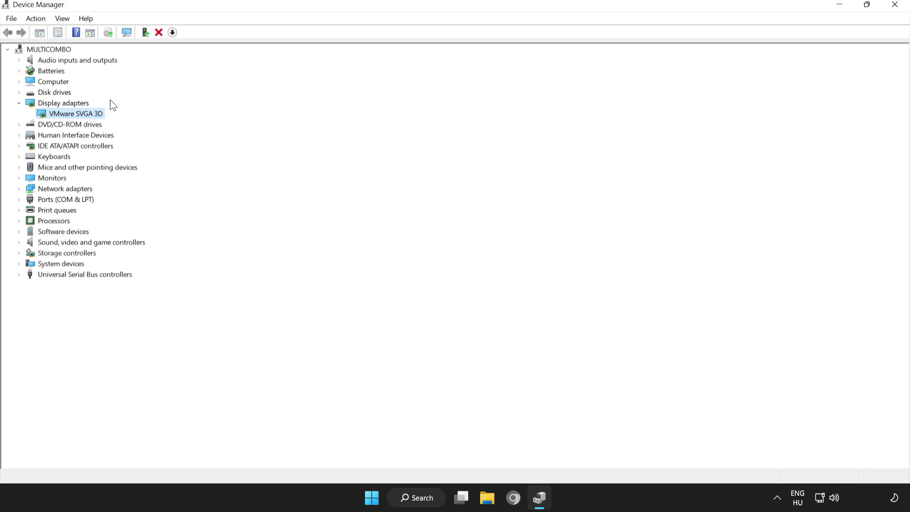
{"action": "right_click", "coordinate": [67, 112]}
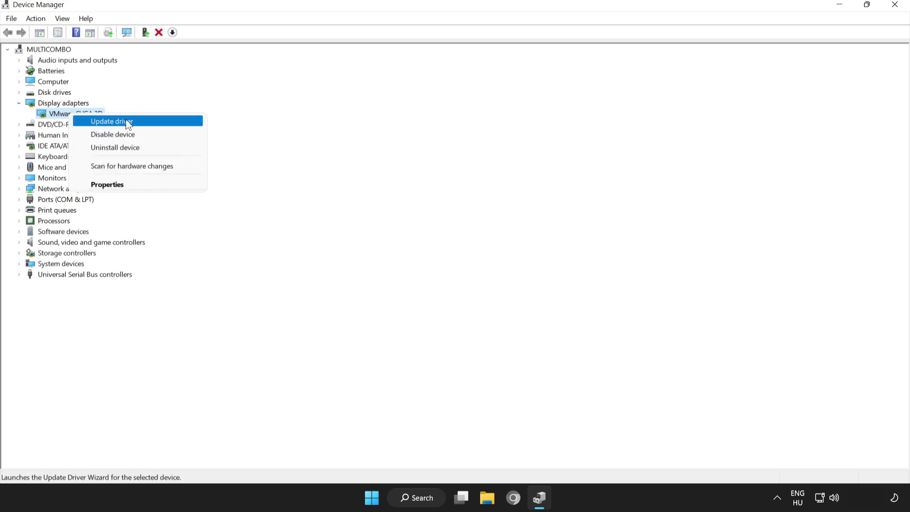
Search automatically for a VMware SVGA 3D driver, confirming the best one is installed, then close Device Manager
{"action": "left_click", "coordinate": [111, 122]}
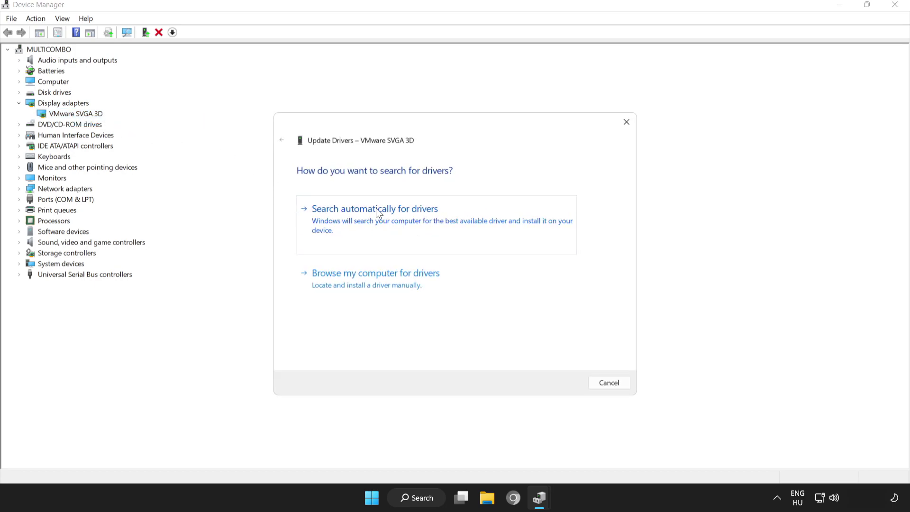
{"action": "left_click", "coordinate": [387, 216]}
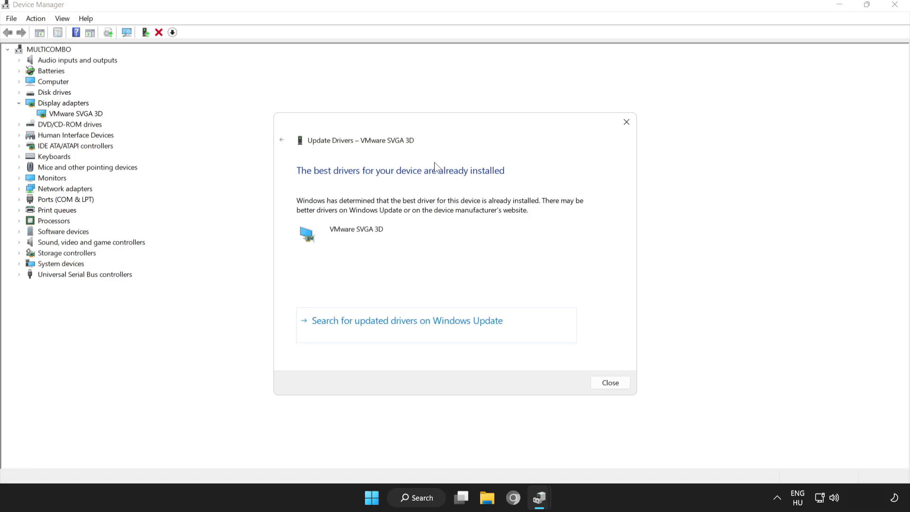
{"action": "left_click", "coordinate": [619, 387]}
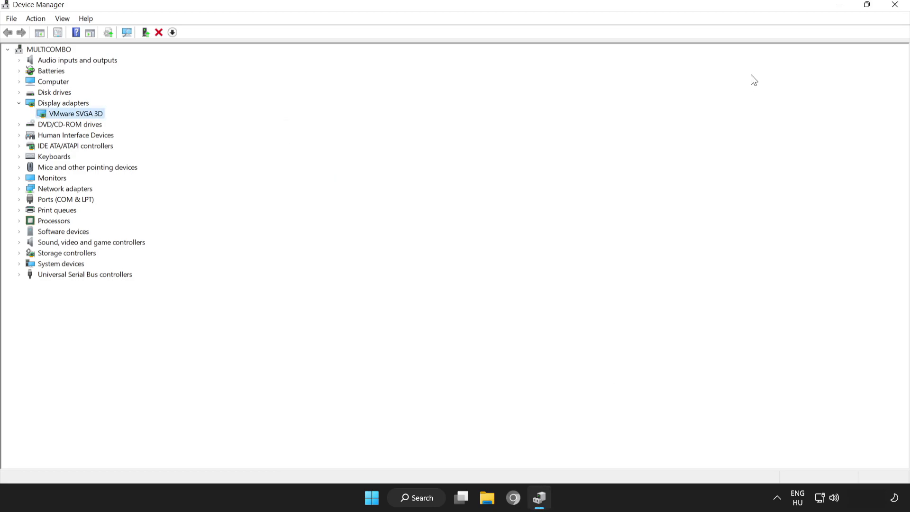
{"action": "left_click", "coordinate": [896, 5]}
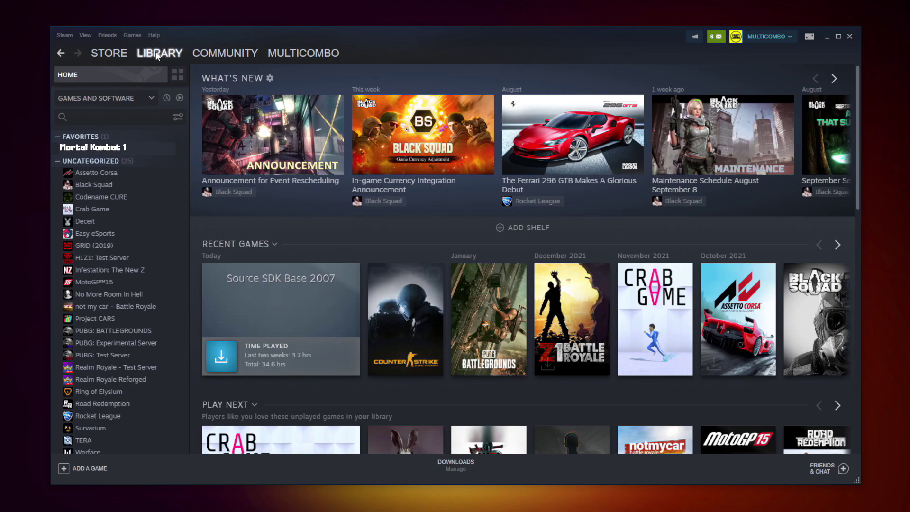
Bring up the context menu for Mortal Kombat 1 under Favorites in the Steam Library
{"action": "right_click", "coordinate": [169, 152]}
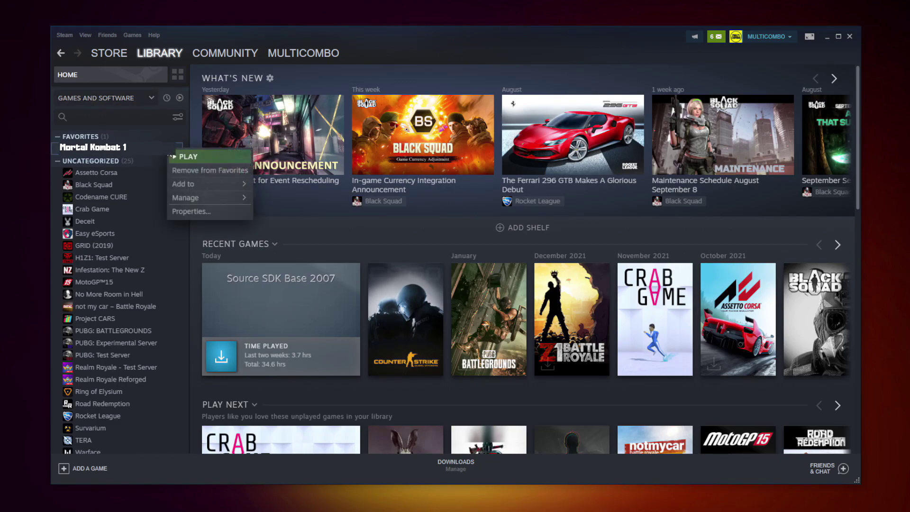
Verify Mortal Kombat 1's game files from Properties > Local Files, validating all 3367 files
{"action": "left_click", "coordinate": [203, 210]}
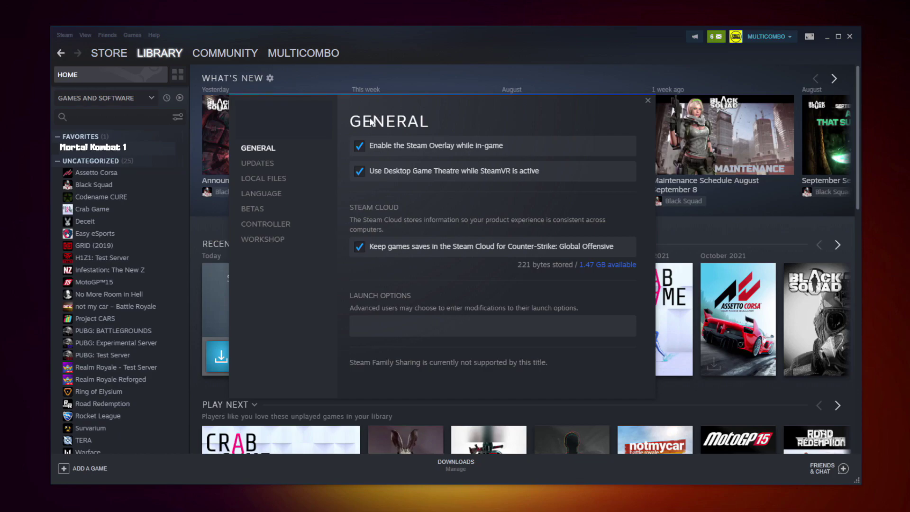
{"action": "left_click", "coordinate": [267, 180]}
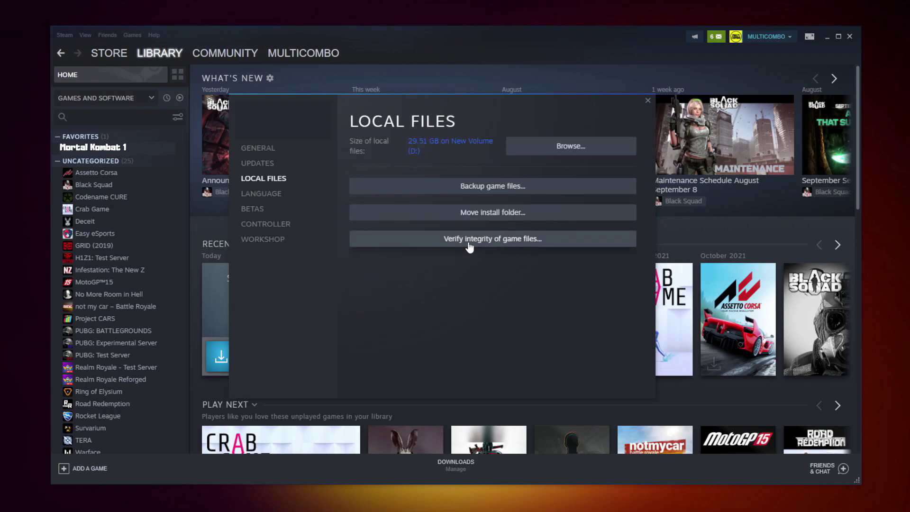
{"action": "left_click", "coordinate": [497, 247]}
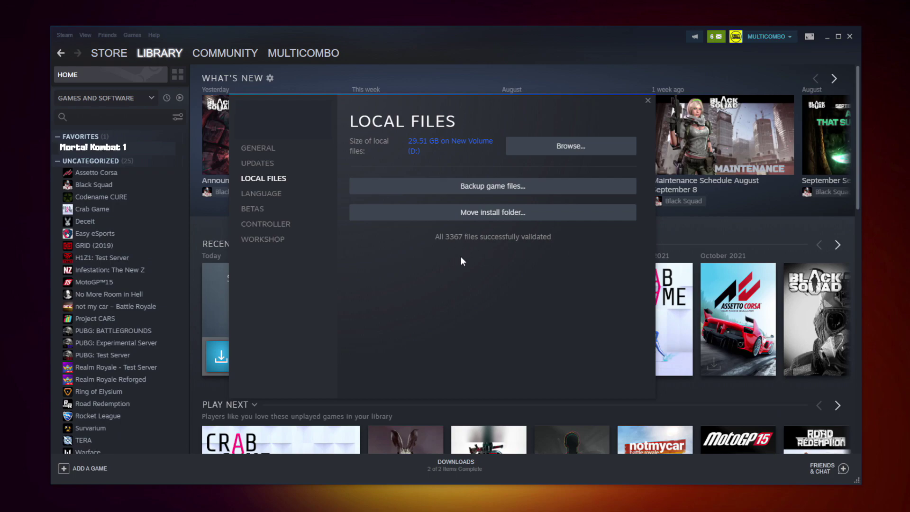
Browse to the game's install folder on D: and open the Mortal Kombat 1 executable's Properties
{"action": "left_click", "coordinate": [588, 153]}
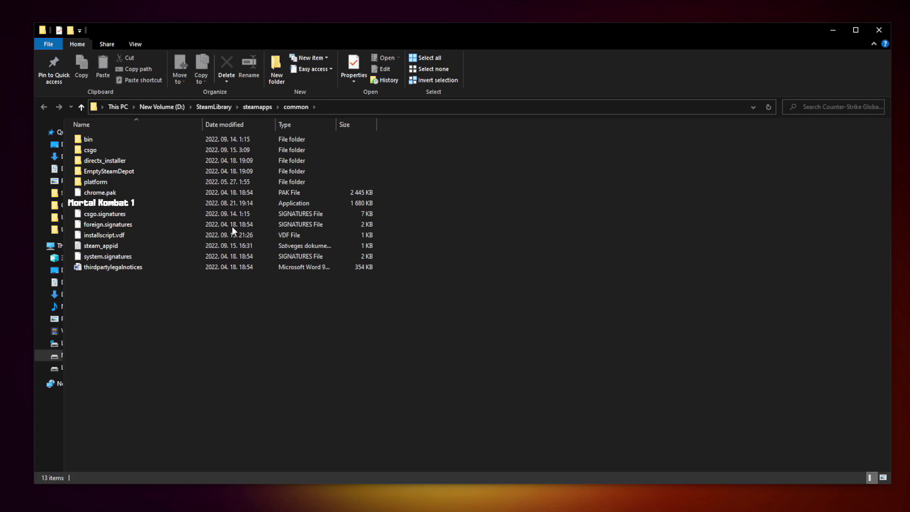
{"action": "left_click", "coordinate": [175, 204]}
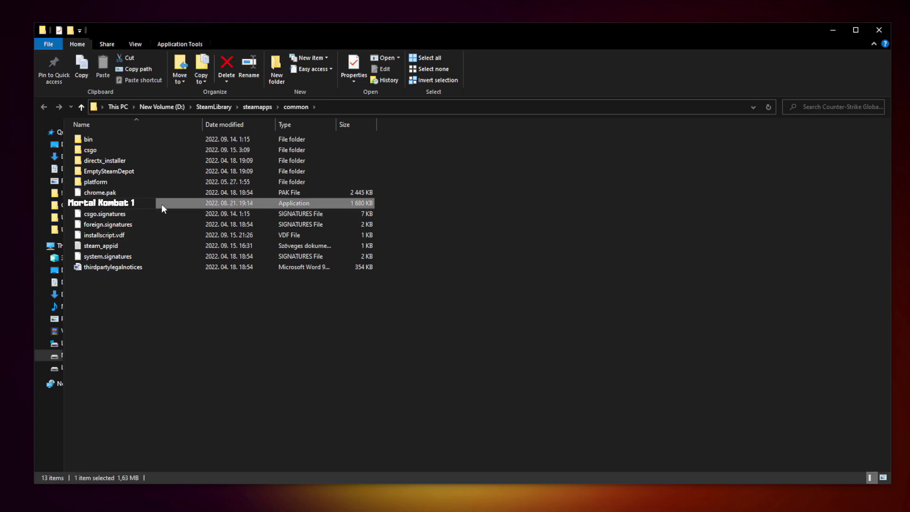
{"action": "right_click", "coordinate": [183, 207]}
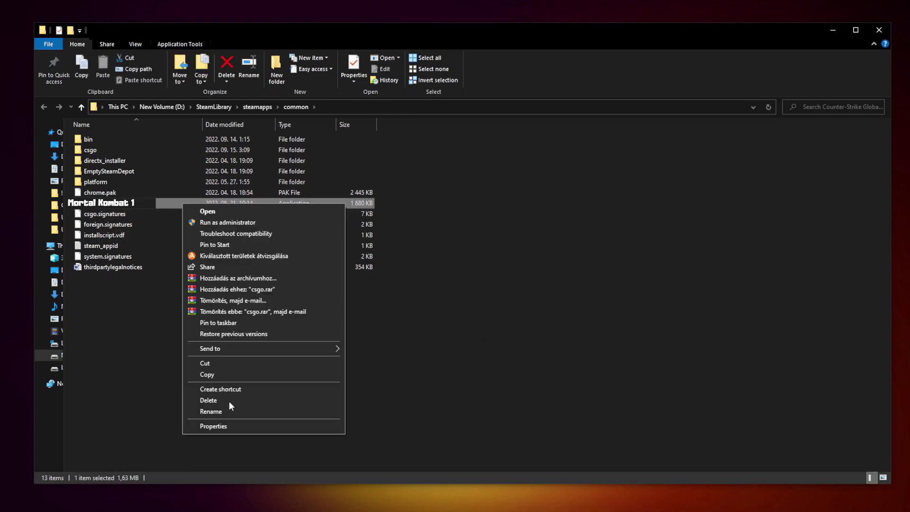
{"action": "left_click", "coordinate": [263, 425]}
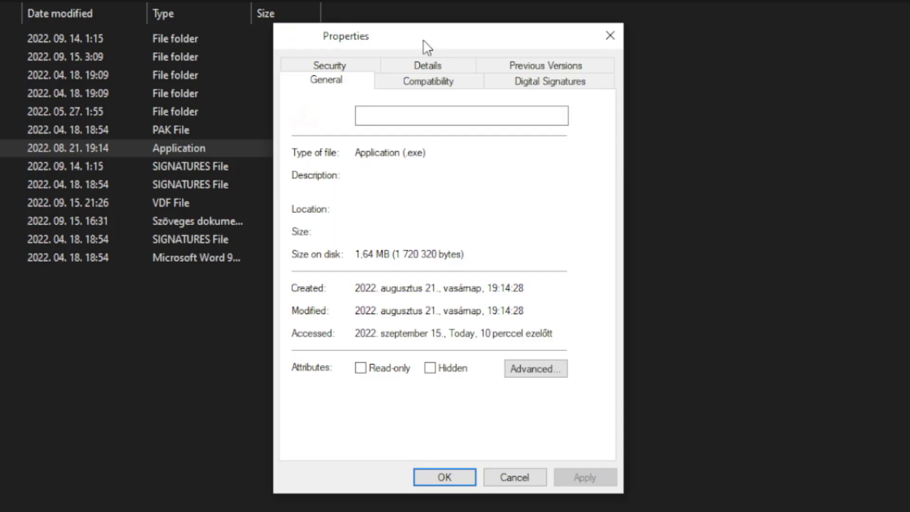
Set the game executable to Windows 8 compatibility, no fullscreen optimizations, run as administrator, and apply
{"action": "left_click", "coordinate": [437, 83]}
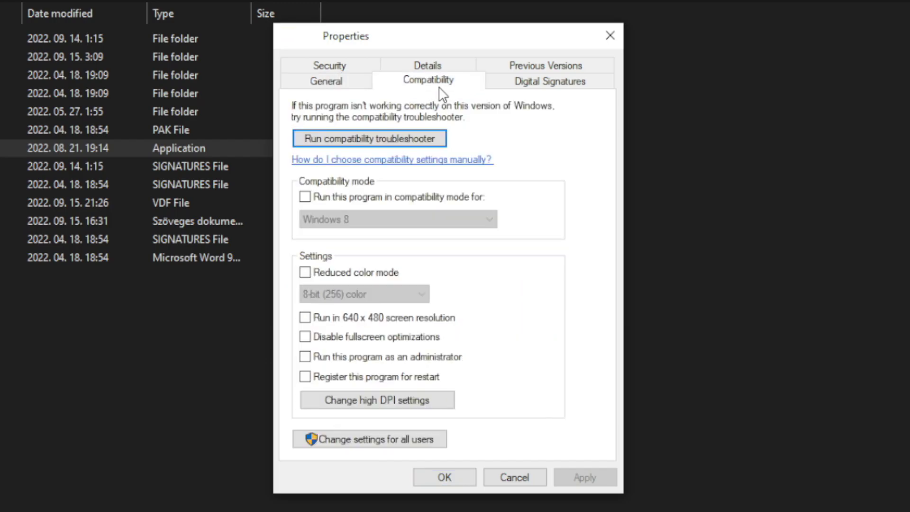
{"action": "left_click", "coordinate": [305, 198]}
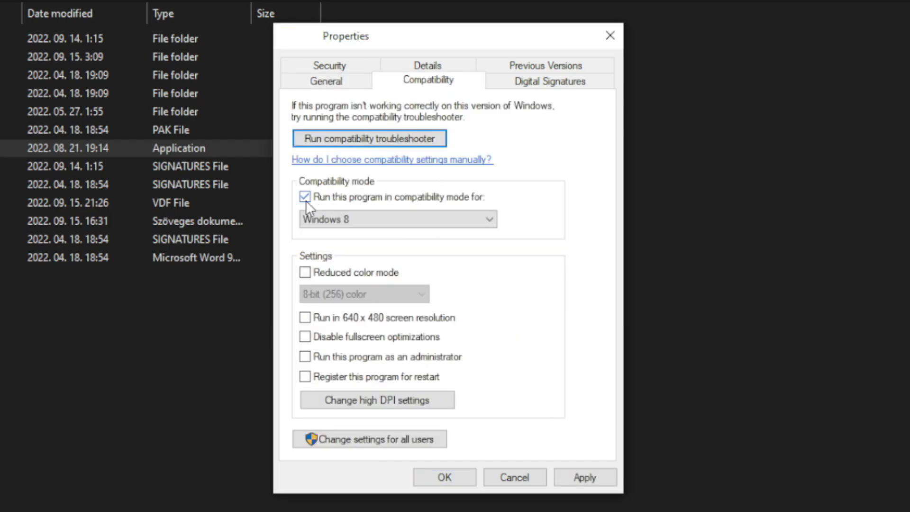
{"action": "left_click", "coordinate": [352, 216]}
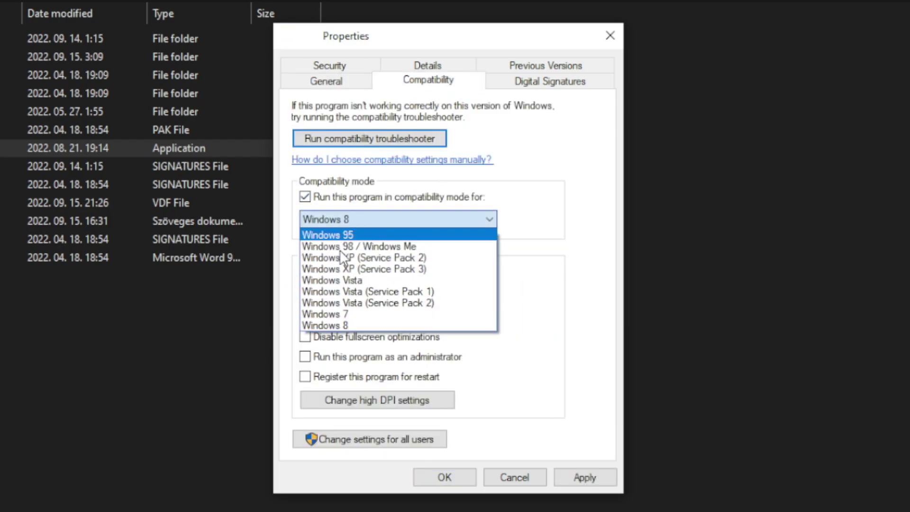
{"action": "left_click", "coordinate": [348, 327]}
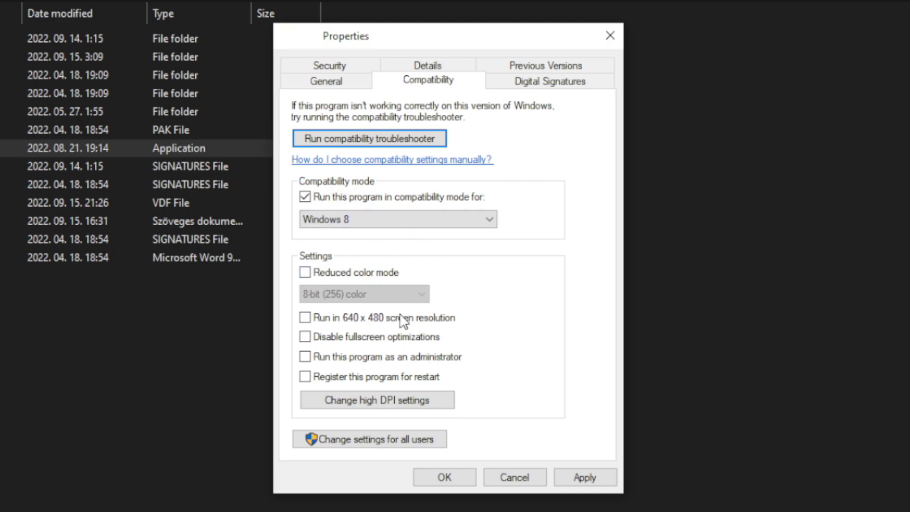
{"action": "left_click", "coordinate": [369, 340]}
{"action": "left_click", "coordinate": [439, 359]}
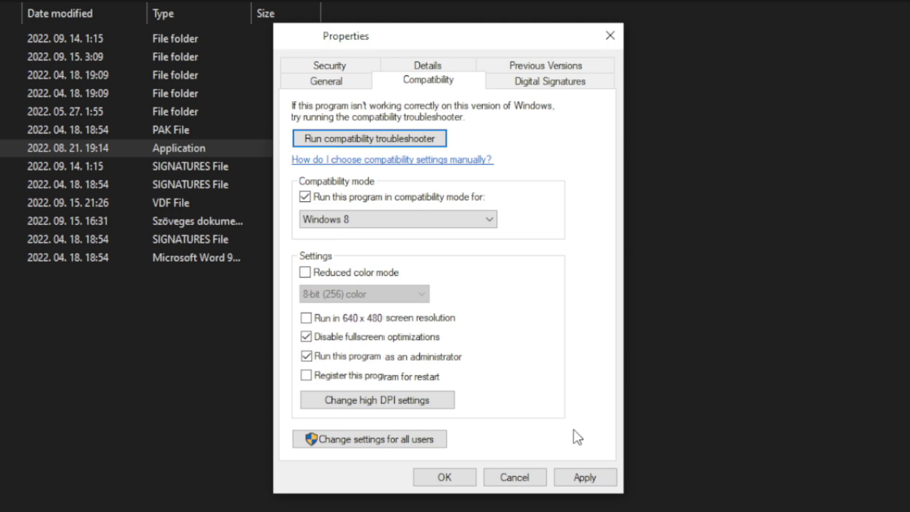
{"action": "left_click", "coordinate": [591, 476]}
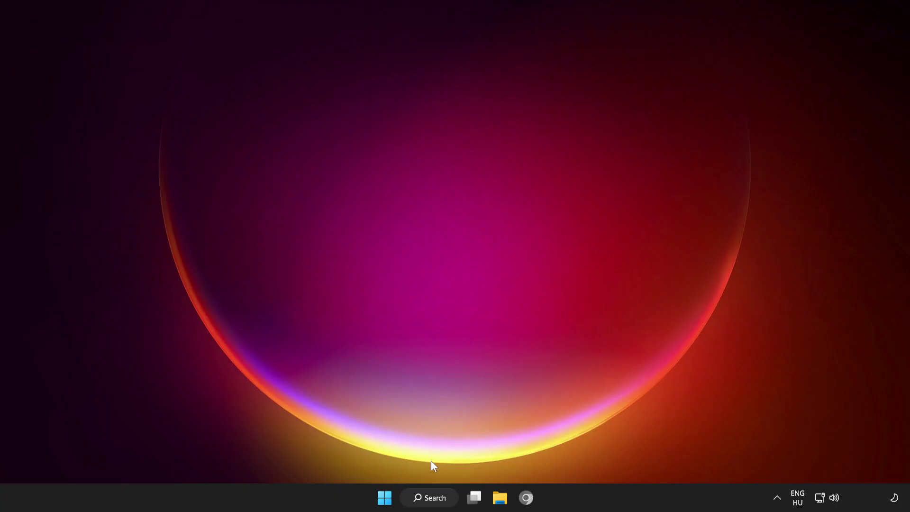
Search Windows for 'update' to list Check for updates as the best match
{"action": "left_click", "coordinate": [426, 500]}
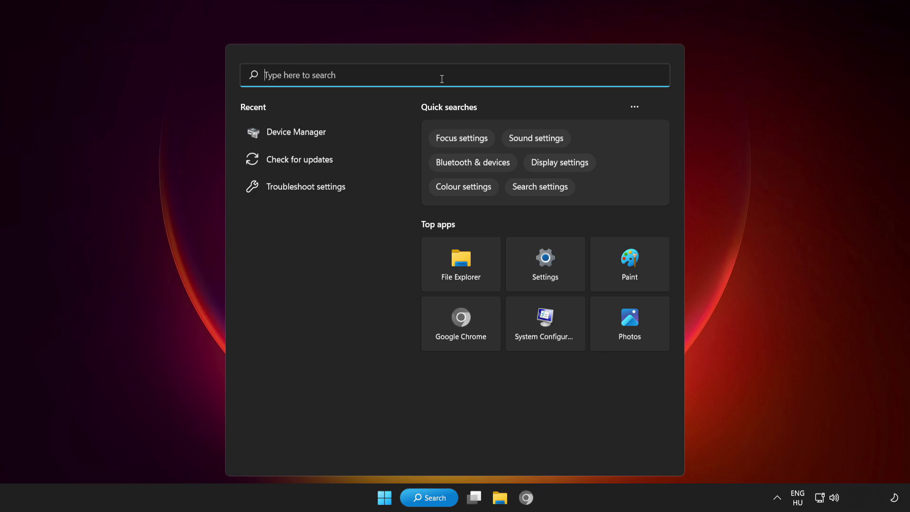
{"action": "type", "text": "update"}
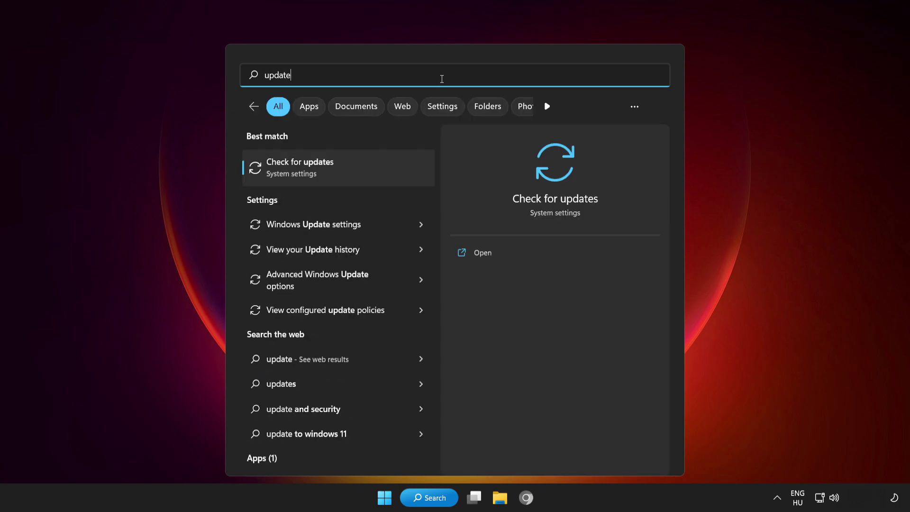
Run Check for updates in Windows Update, confirming the system is up to date, then close Settings
{"action": "left_click", "coordinate": [358, 166]}
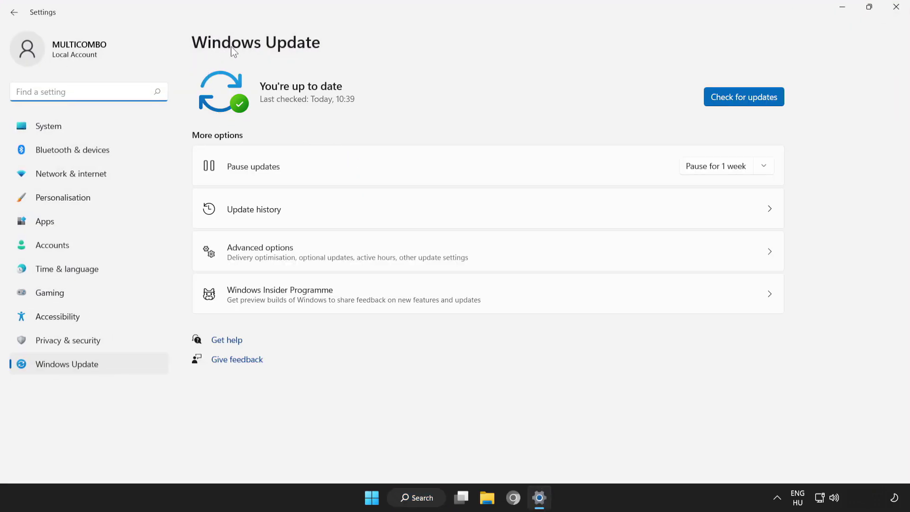
{"action": "left_click", "coordinate": [746, 99]}
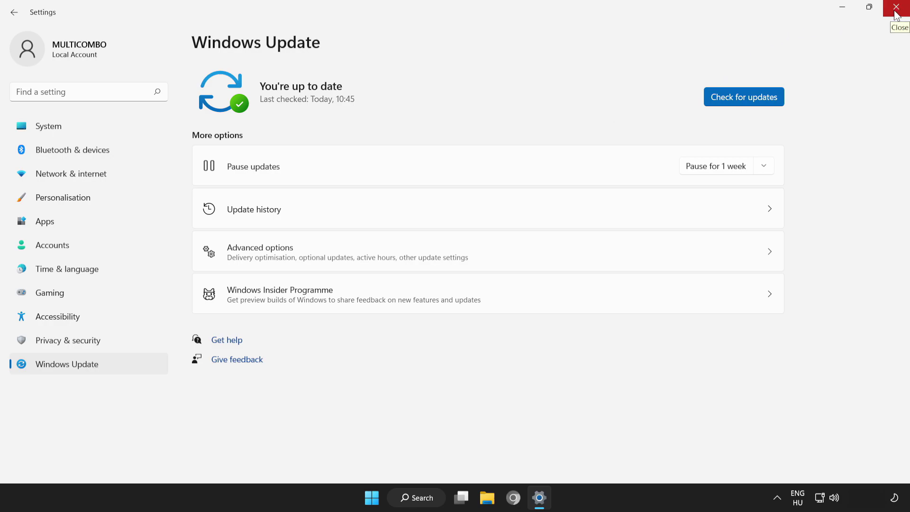
{"action": "left_click", "coordinate": [896, 7]}
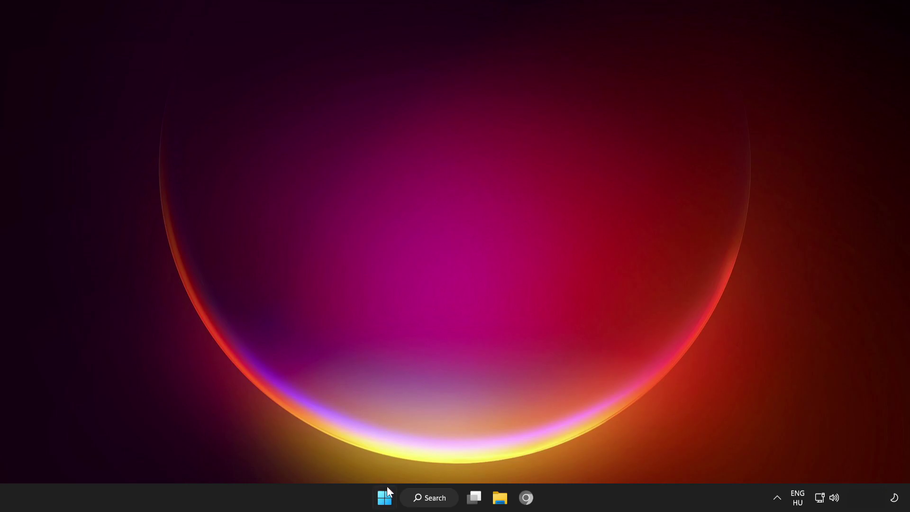
Open the Win+X quick-link menu of system tools from the Start button
{"action": "right_click", "coordinate": [387, 502]}
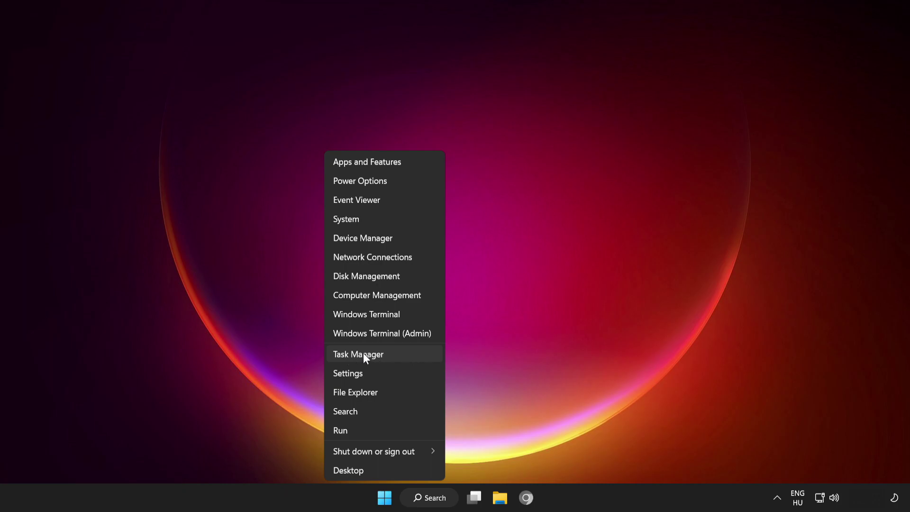
Disable Cortana, Microsoft Edge, Phone Link and Terminal on Task Manager's Startup tab, then close it
{"action": "left_click", "coordinate": [413, 354]}
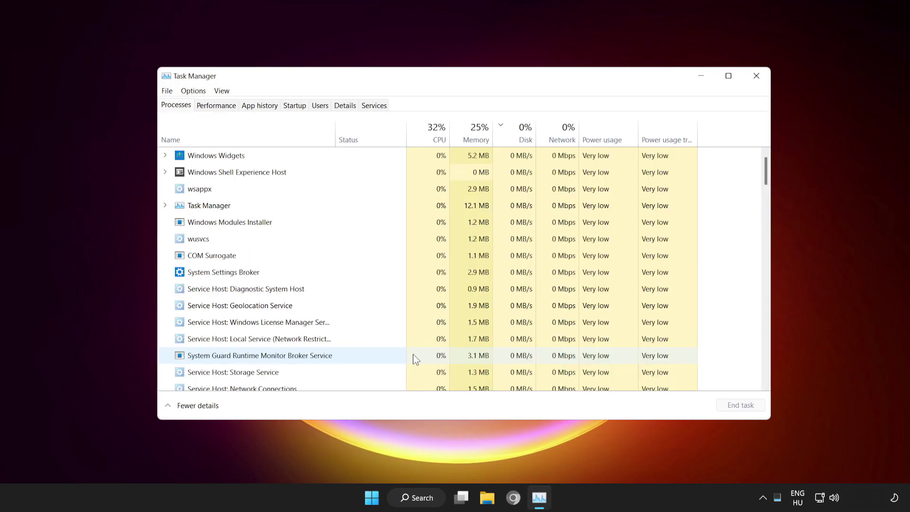
{"action": "left_click", "coordinate": [294, 108]}
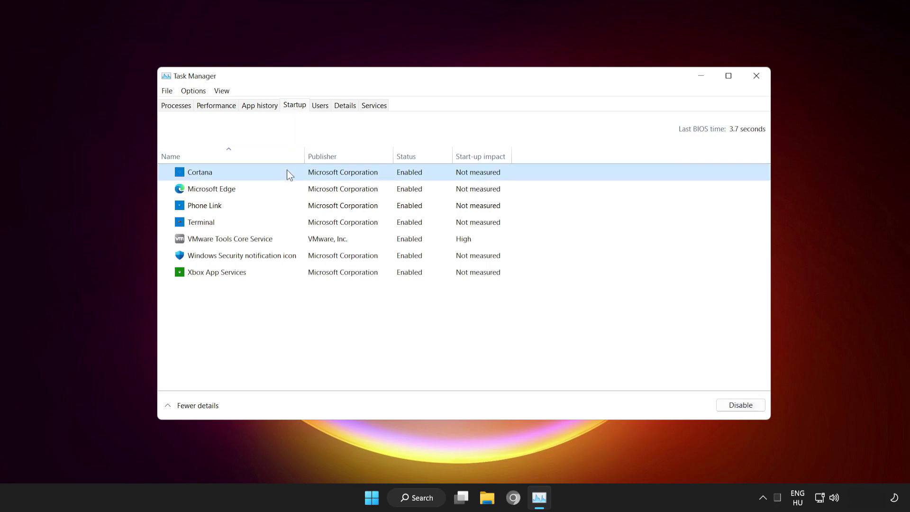
{"action": "left_click", "coordinate": [741, 406]}
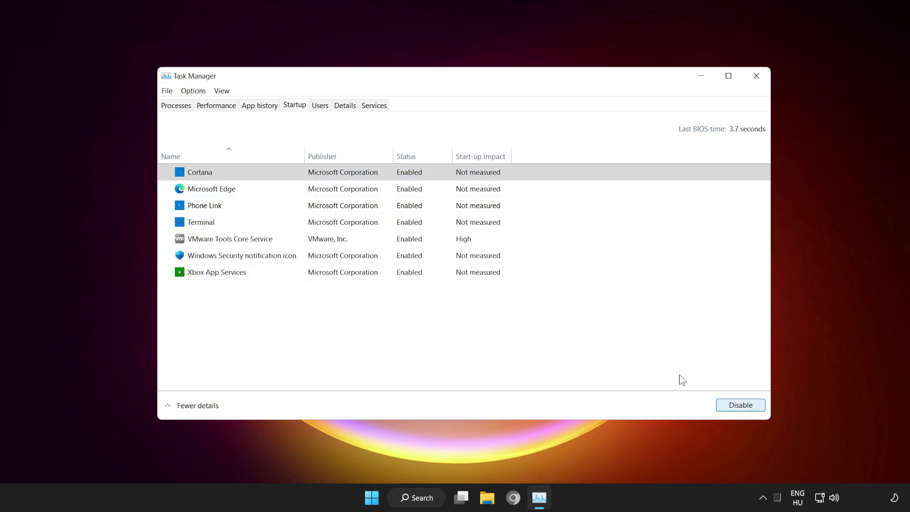
{"action": "left_click", "coordinate": [266, 189]}
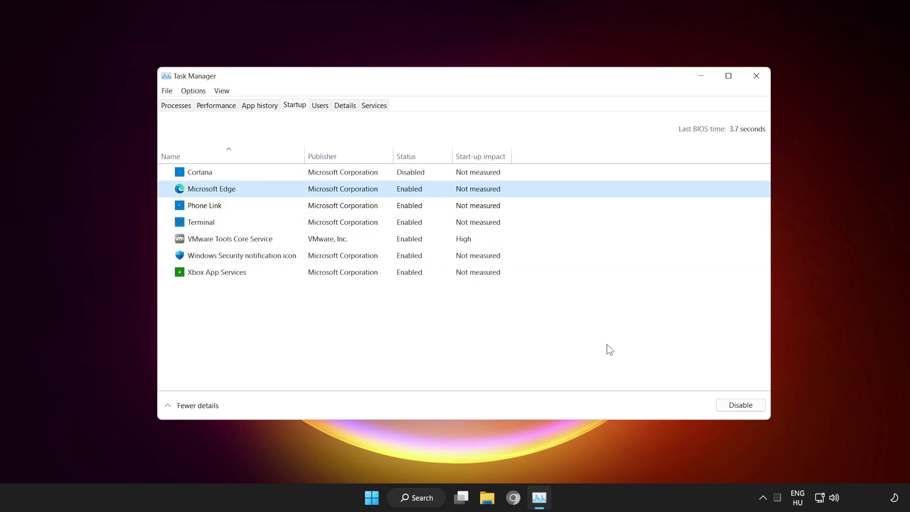
{"action": "left_click", "coordinate": [741, 406]}
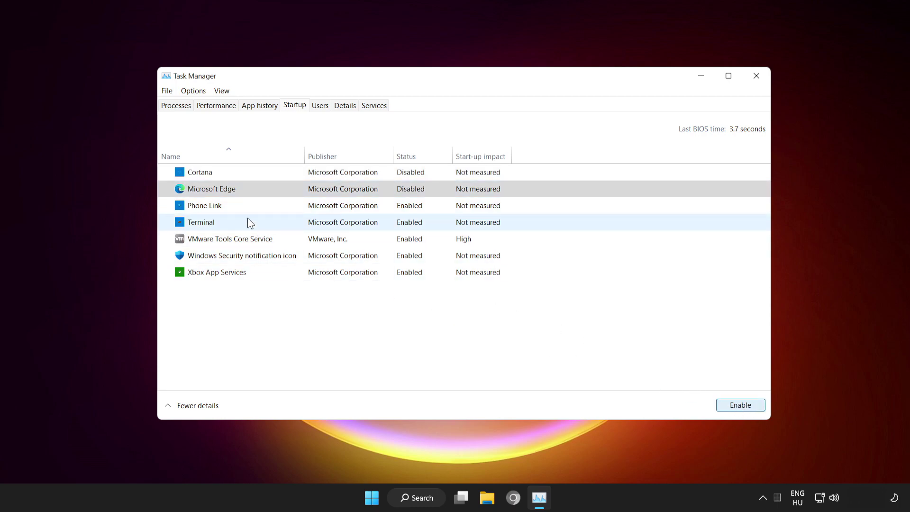
{"action": "left_click", "coordinate": [247, 208]}
{"action": "left_click", "coordinate": [740, 406]}
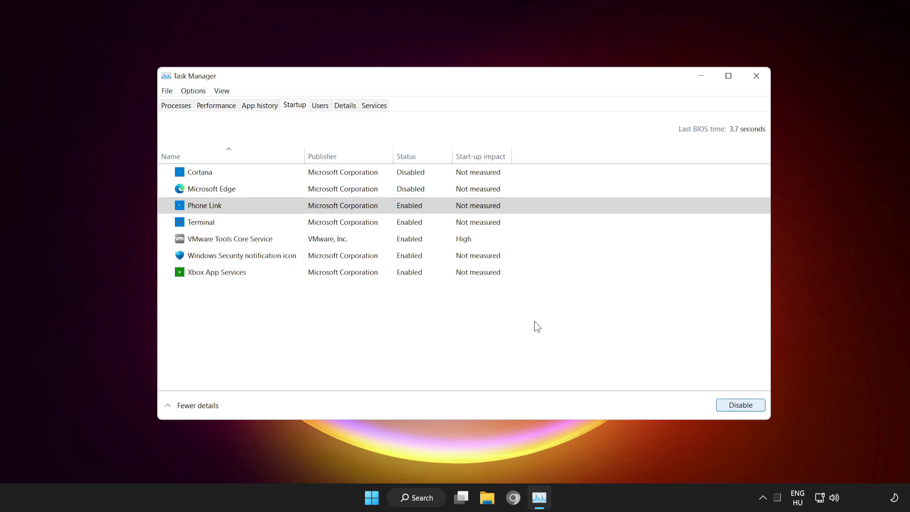
{"action": "left_click", "coordinate": [270, 223]}
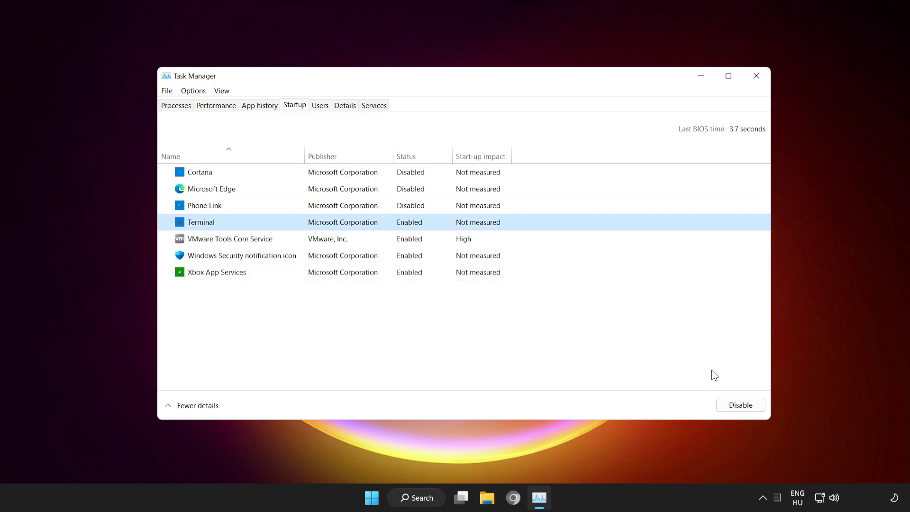
{"action": "left_click", "coordinate": [744, 405]}
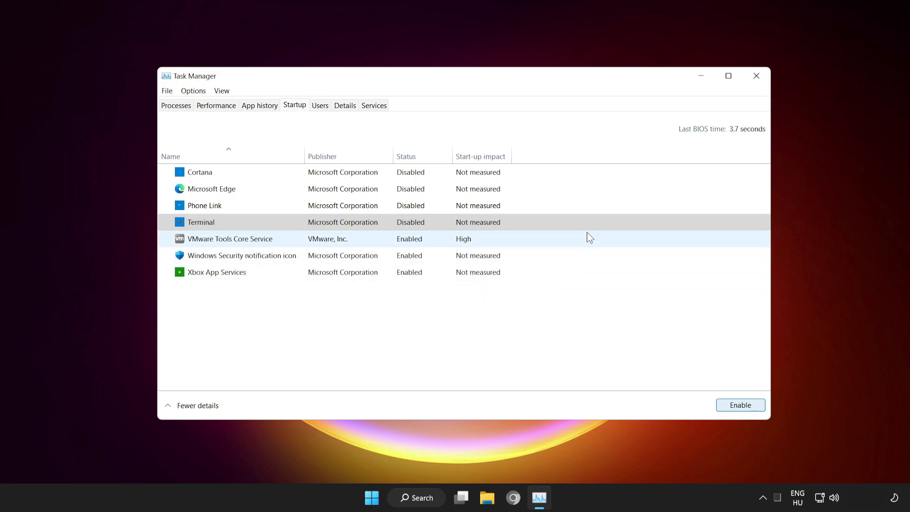
{"action": "left_click", "coordinate": [756, 78]}
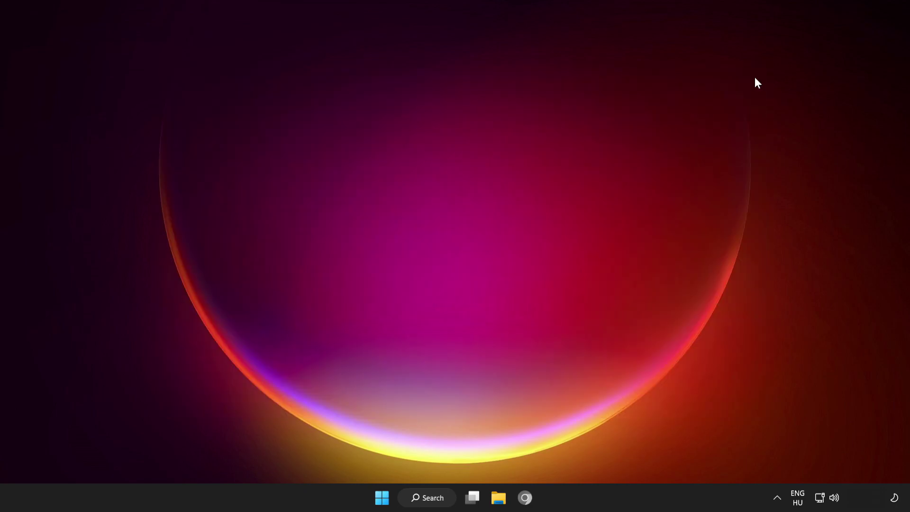
{"action": "left_click", "coordinate": [384, 498]}
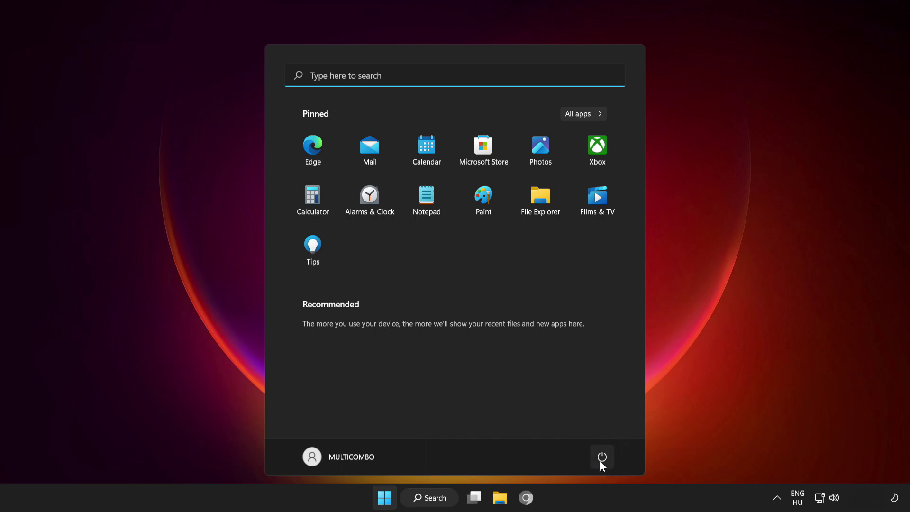
{"action": "left_click", "coordinate": [601, 463]}
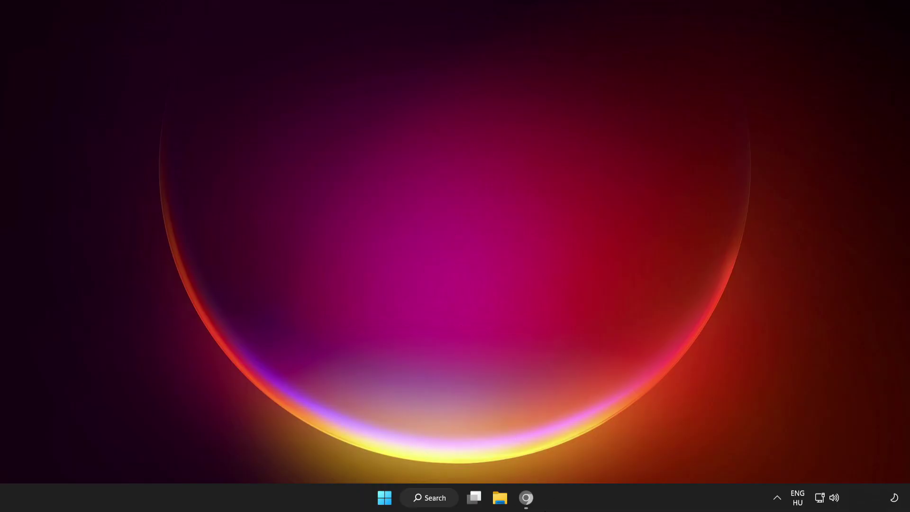
Download dxwebsetup.exe from the DirectX End-User Runtime Web Installer page and run it
{"action": "left_click", "coordinate": [526, 501]}
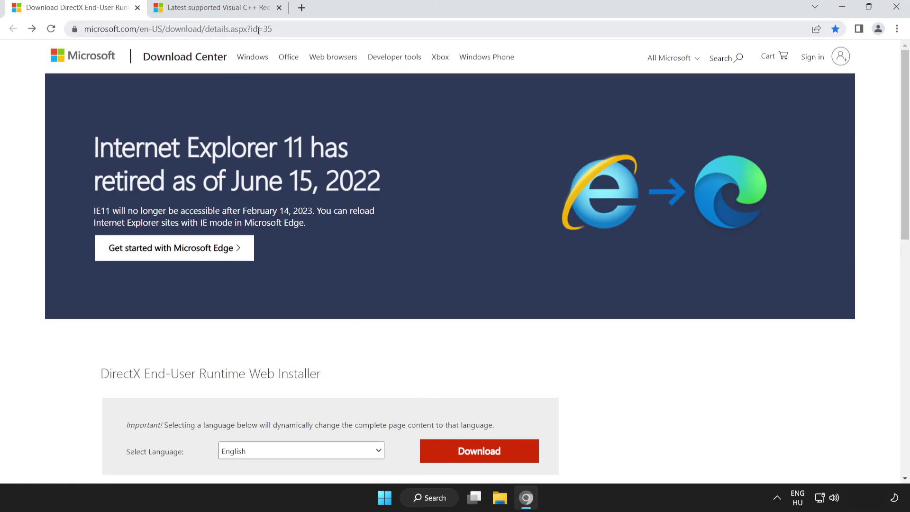
{"action": "left_click", "coordinate": [375, 27]}
{"action": "left_click", "coordinate": [375, 27]}
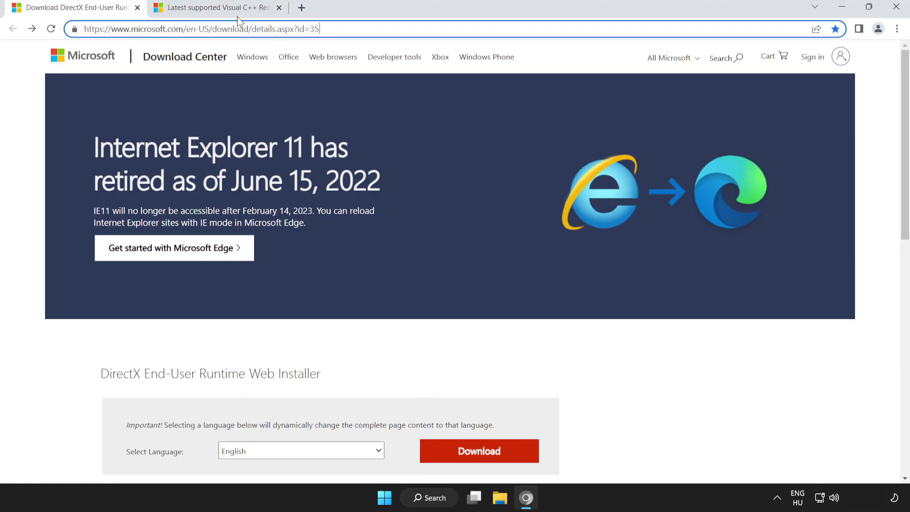
{"action": "left_click", "coordinate": [36, 150]}
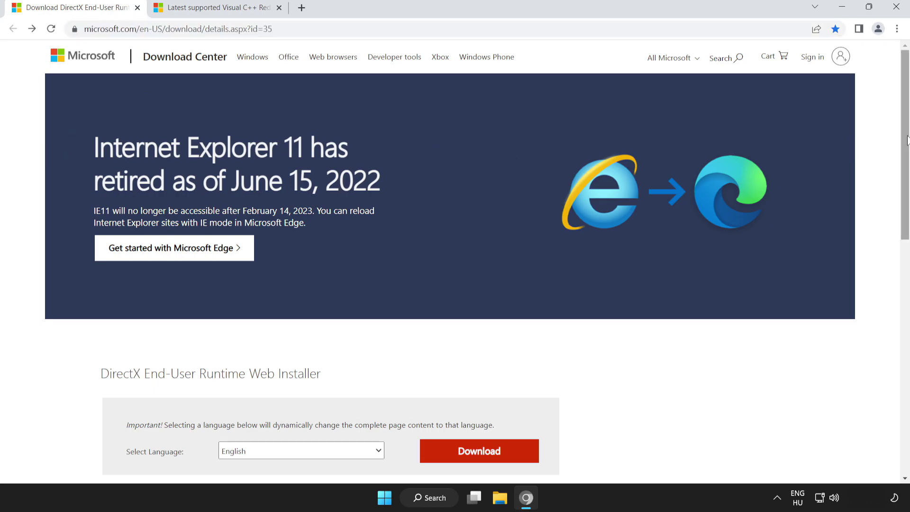
{"action": "left_click_drag", "start_coordinate": [907, 140], "coordinate": [907, 212]}
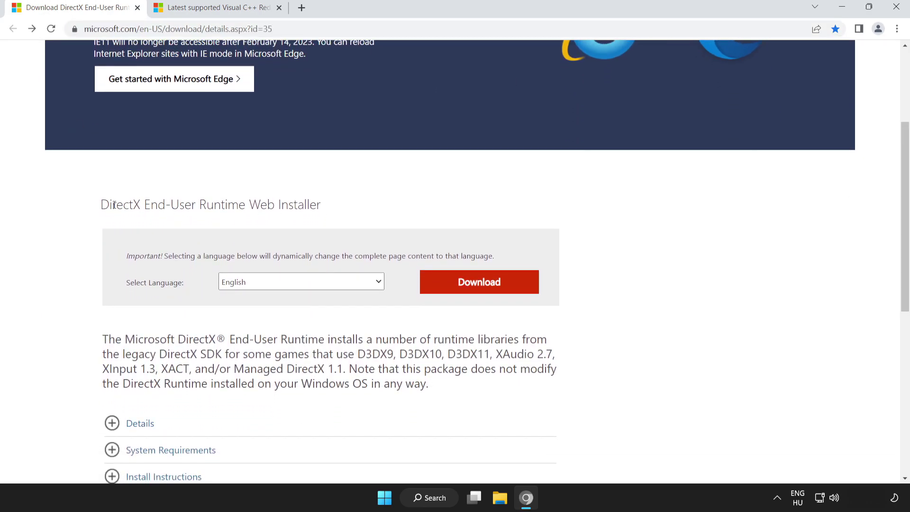
{"action": "left_click_drag", "start_coordinate": [69, 207], "coordinate": [405, 207]}
{"action": "left_click", "coordinate": [406, 206]}
{"action": "left_click", "coordinate": [483, 291]}
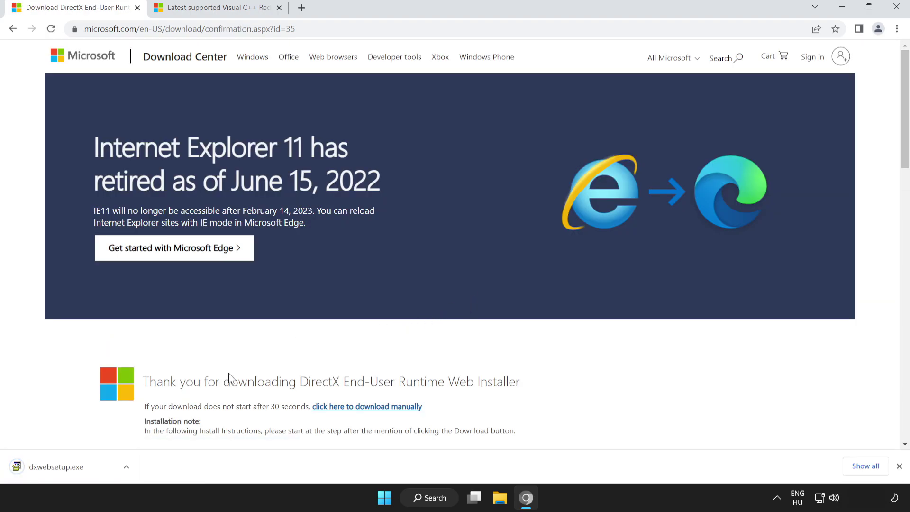
{"action": "left_click", "coordinate": [79, 469]}
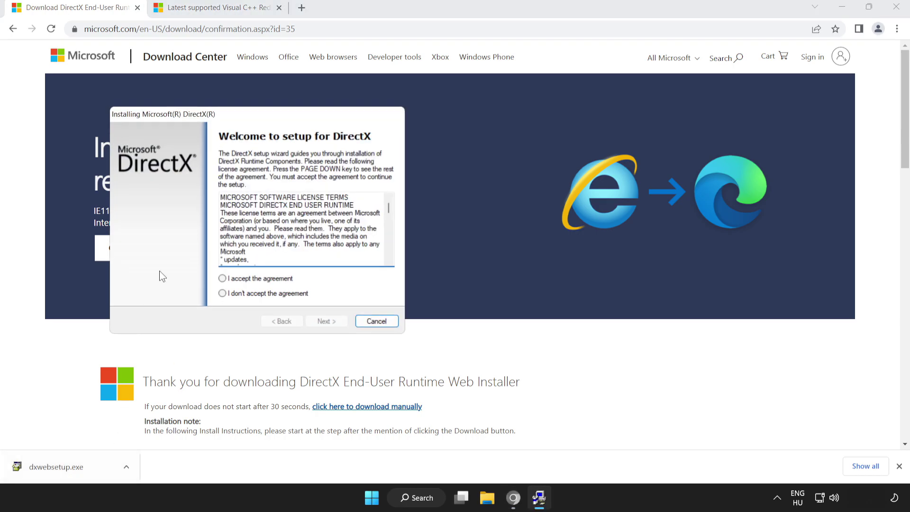
Accept the DirectX license, decline the Bing Bar, and finish setup
{"action": "left_click_drag", "start_coordinate": [231, 121], "coordinate": [417, 157]}
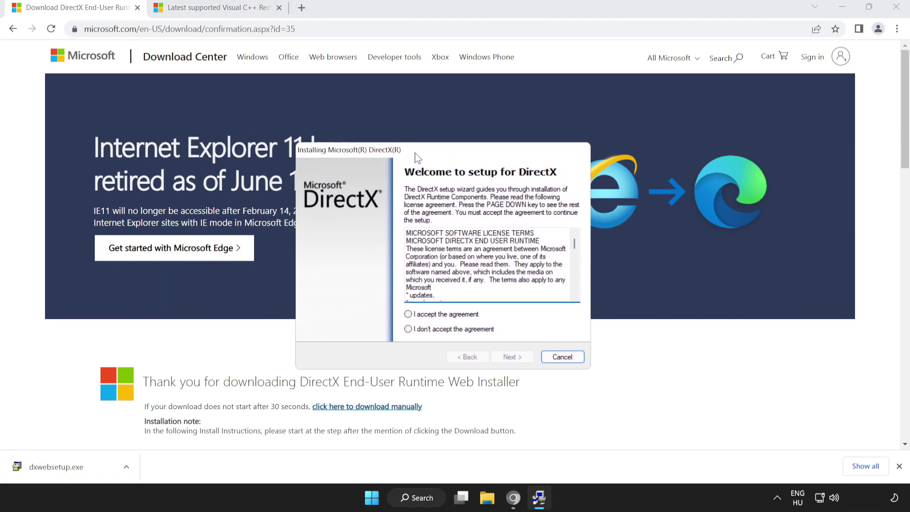
{"action": "left_click_drag", "start_coordinate": [575, 244], "coordinate": [574, 299]}
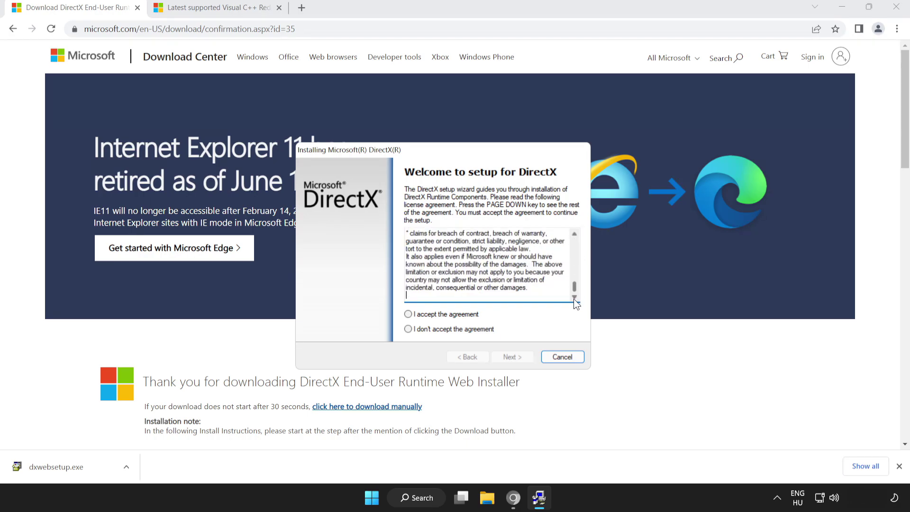
{"action": "left_click", "coordinate": [408, 314]}
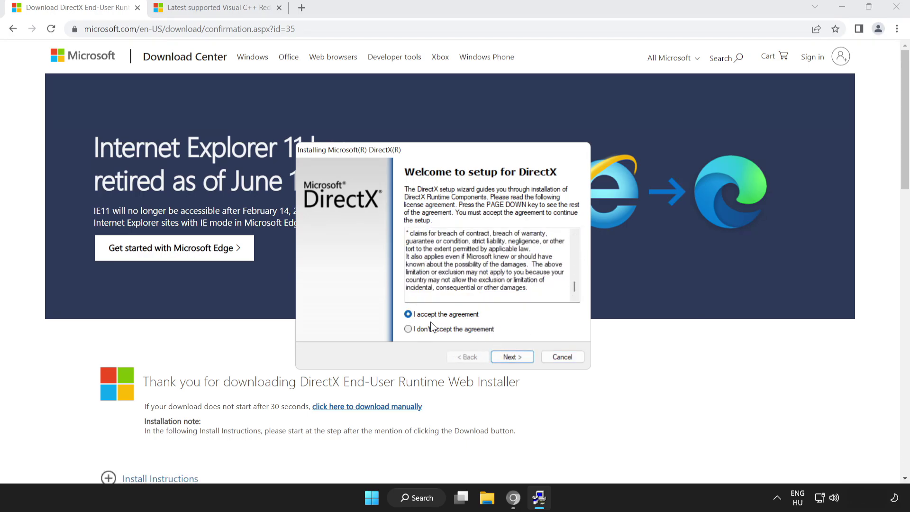
{"action": "left_click", "coordinate": [509, 357]}
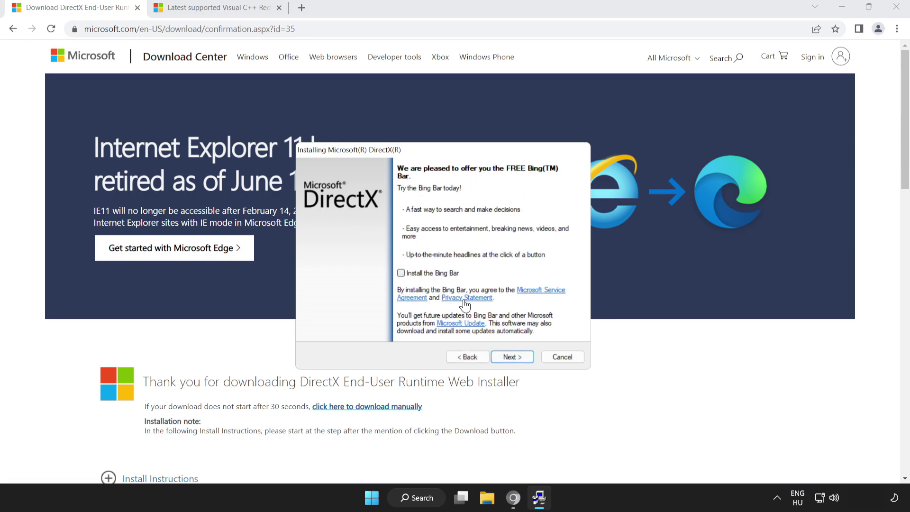
{"action": "left_click", "coordinate": [511, 357]}
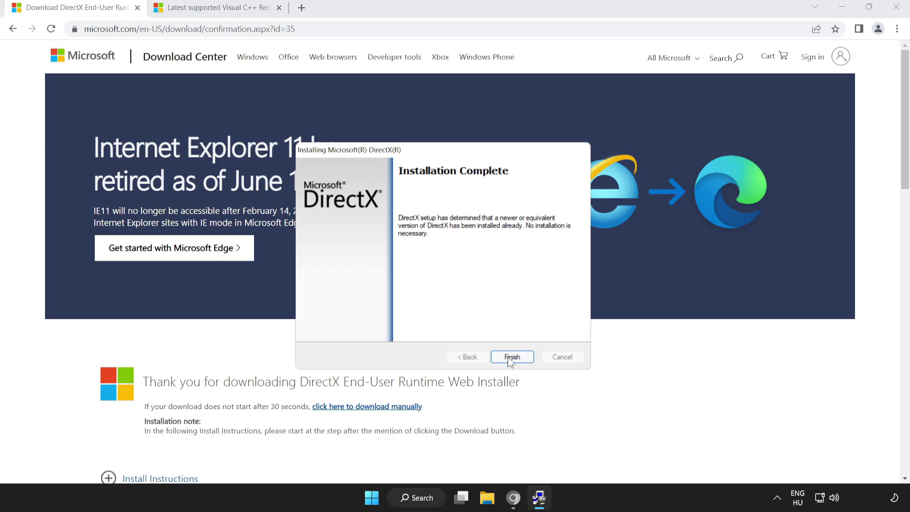
{"action": "left_click", "coordinate": [511, 357]}
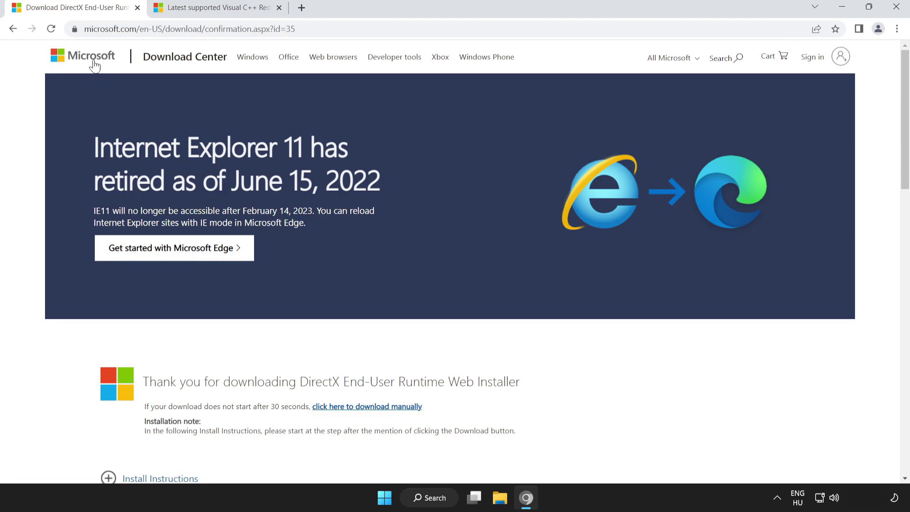
Close the DirectX tab and scroll to the Visual C++ redistributable download table
{"action": "left_click", "coordinate": [138, 8]}
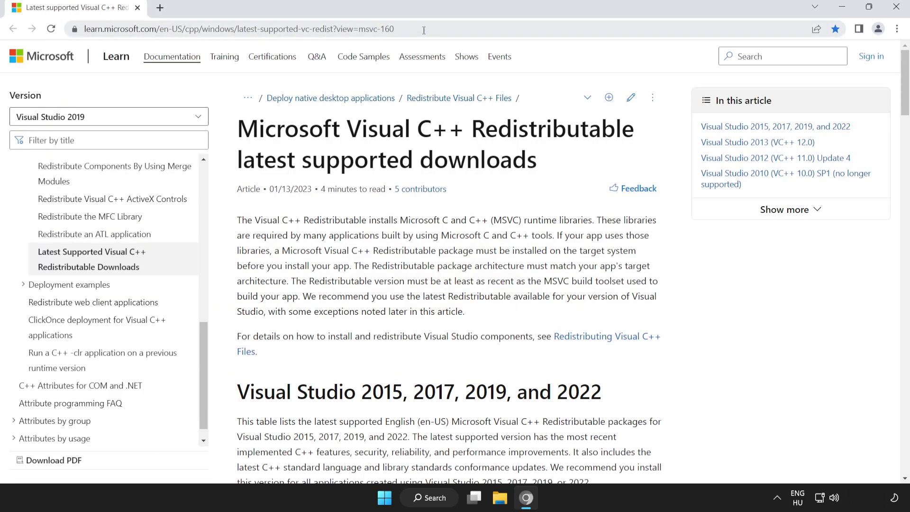
{"action": "left_click_drag", "start_coordinate": [398, 29], "coordinate": [74, 29]}
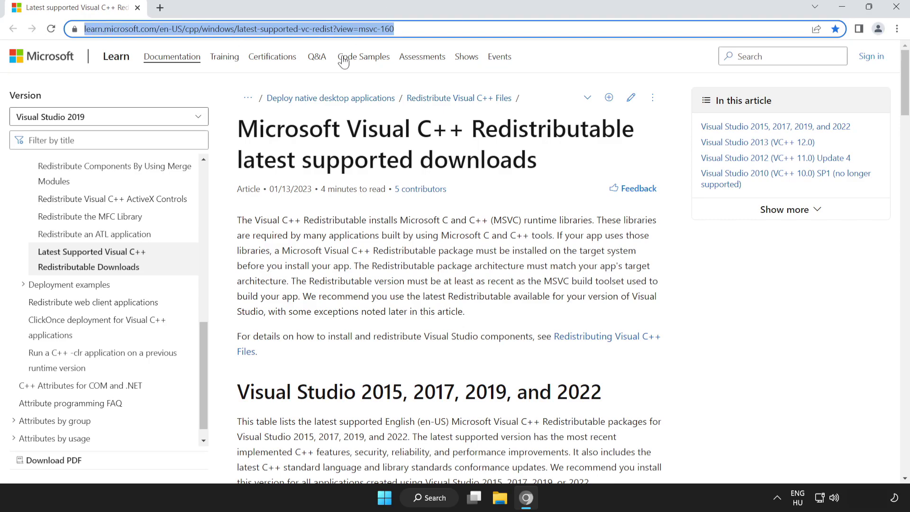
{"action": "left_click", "coordinate": [215, 128]}
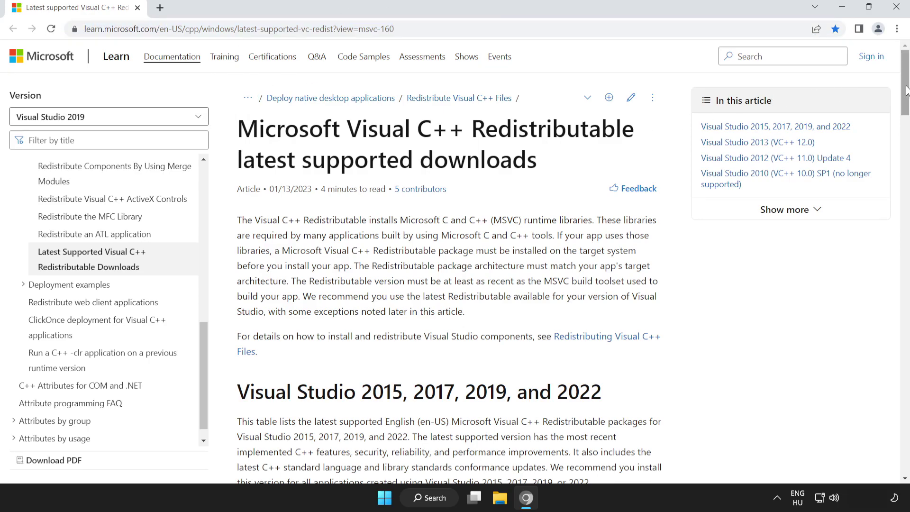
{"action": "left_click_drag", "start_coordinate": [908, 94], "coordinate": [908, 137]}
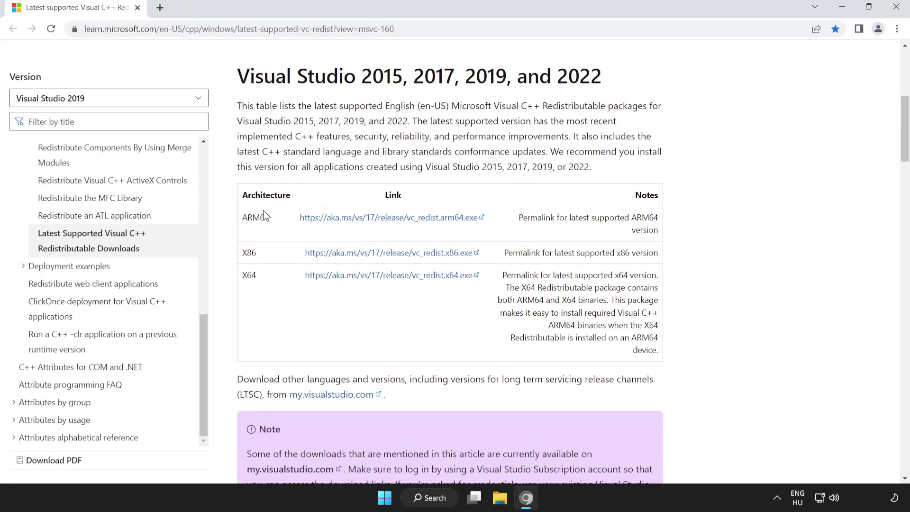
{"action": "left_click_drag", "start_coordinate": [242, 217], "coordinate": [560, 288]}
{"action": "left_click", "coordinate": [489, 294]}
Download the ARM64, X86 and X64 Visual C++ redistributables and run VC_redist.arm64.exe
{"action": "left_click", "coordinate": [372, 219]}
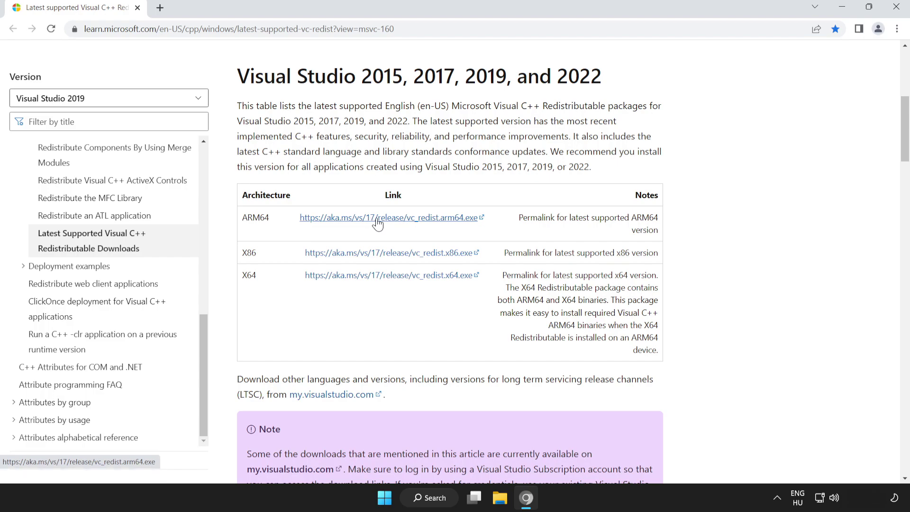
{"action": "left_click", "coordinate": [396, 254]}
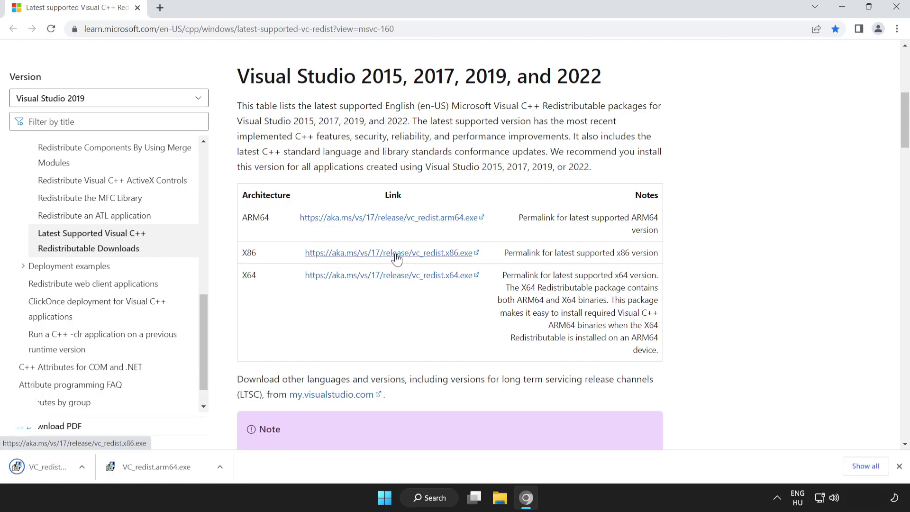
{"action": "left_click", "coordinate": [392, 280]}
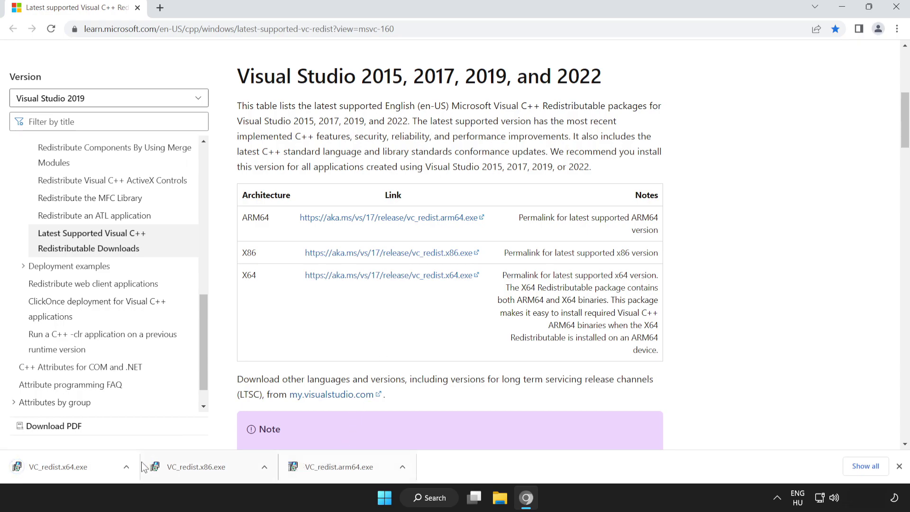
{"action": "left_click", "coordinate": [349, 468]}
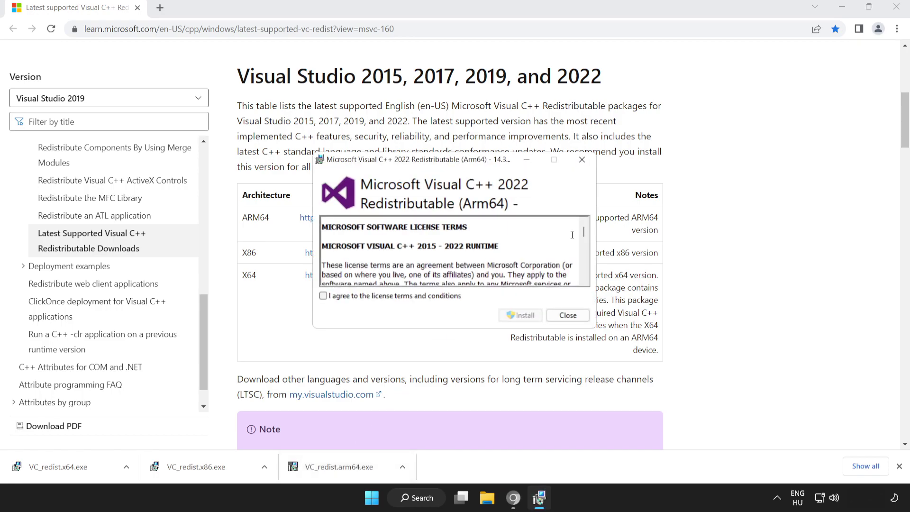
Accept the terms and try installing the ARM64 runtime, dismissing its unsupported-platform failure
{"action": "left_click_drag", "start_coordinate": [585, 231], "coordinate": [585, 285]}
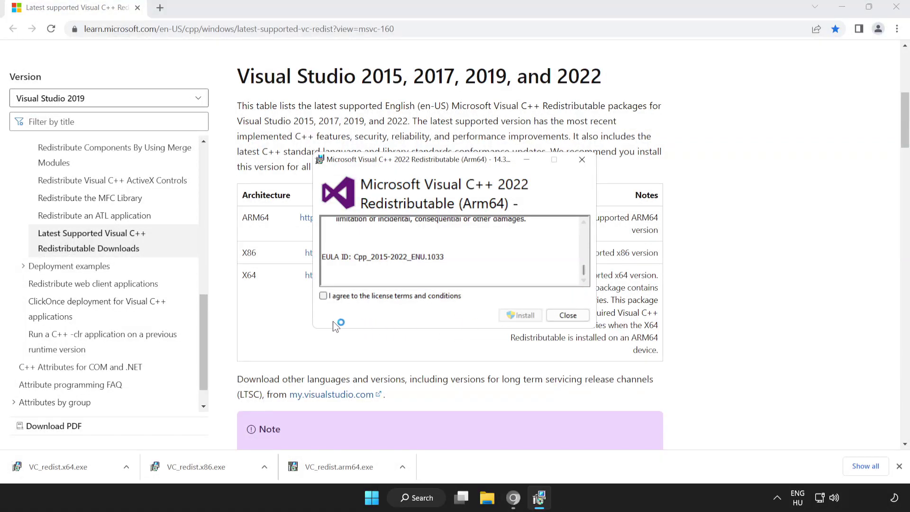
{"action": "left_click", "coordinate": [323, 296]}
{"action": "left_click", "coordinate": [518, 315]}
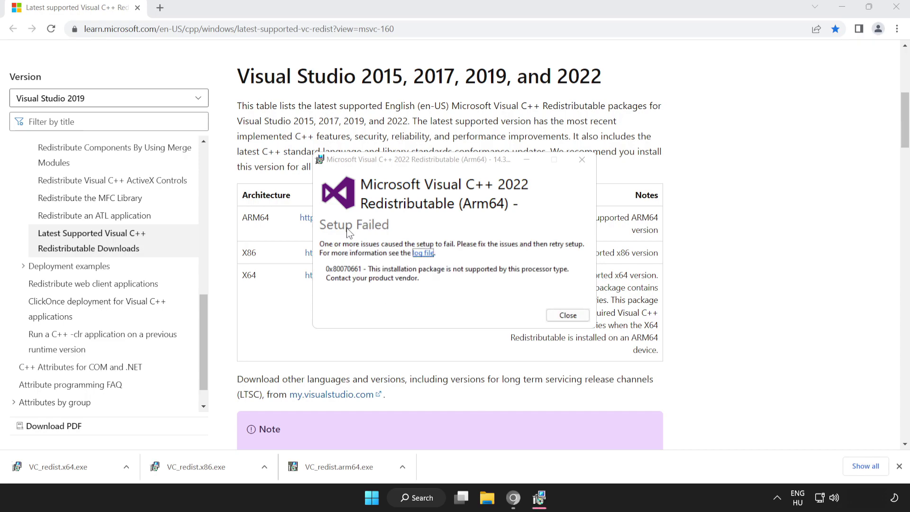
{"action": "left_click", "coordinate": [564, 315]}
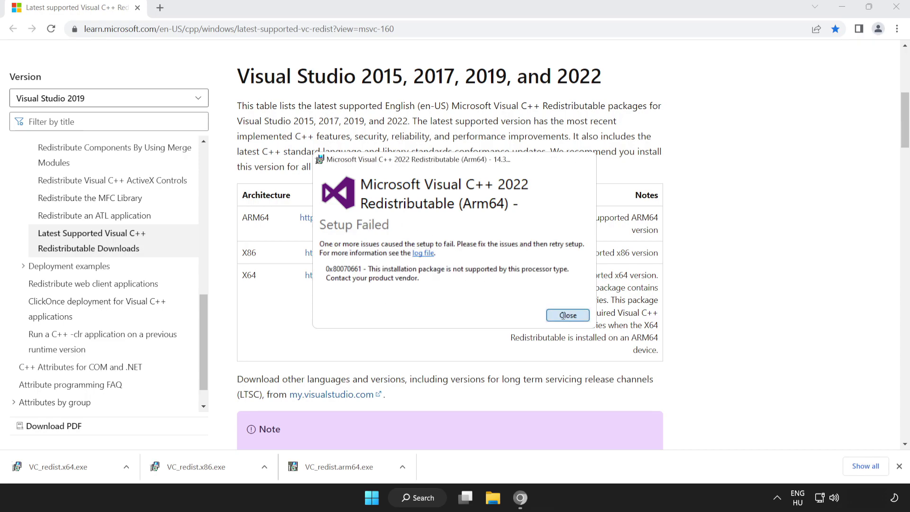
Install the x86 and x64 Visual C++ 2015-2022 redistributables, closing each without restarting
{"action": "left_click", "coordinate": [214, 469]}
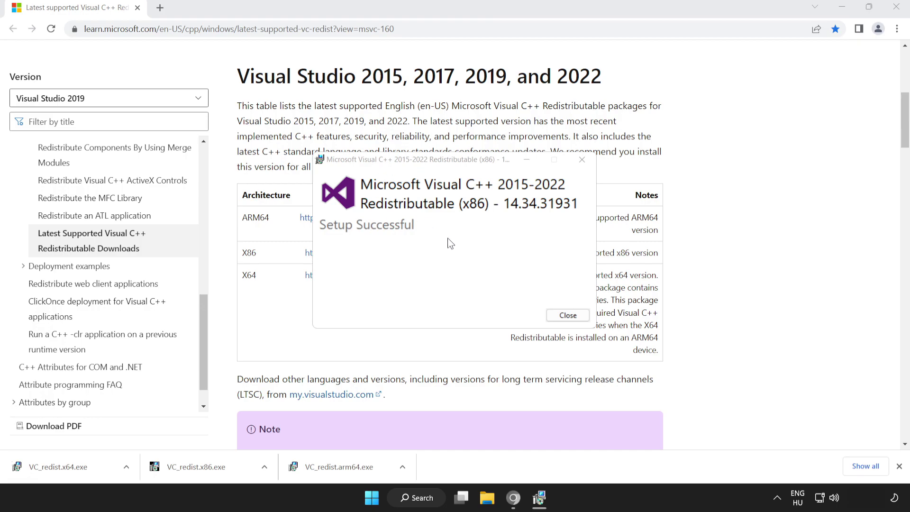
{"action": "left_click", "coordinate": [568, 317]}
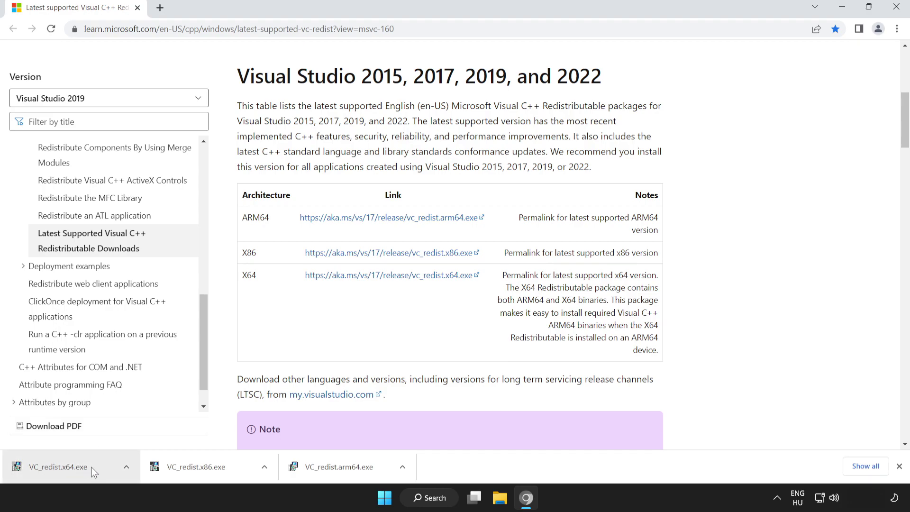
{"action": "left_click", "coordinate": [78, 468]}
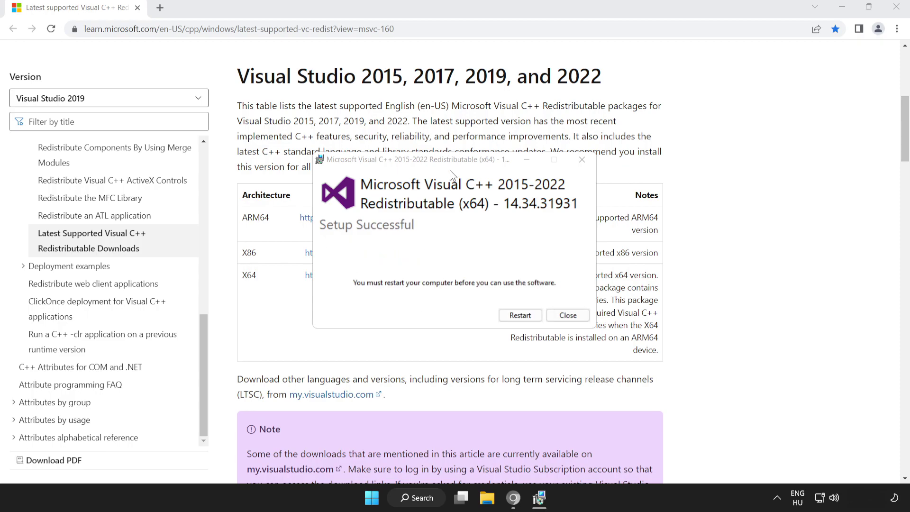
{"action": "left_click", "coordinate": [573, 319]}
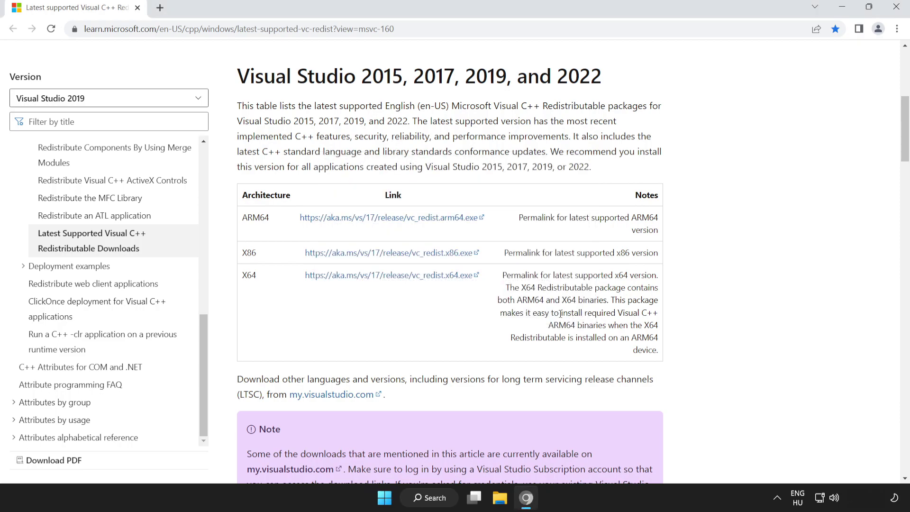
Close Chrome and bring up the Start menu power options to restart
{"action": "left_click", "coordinate": [896, 8]}
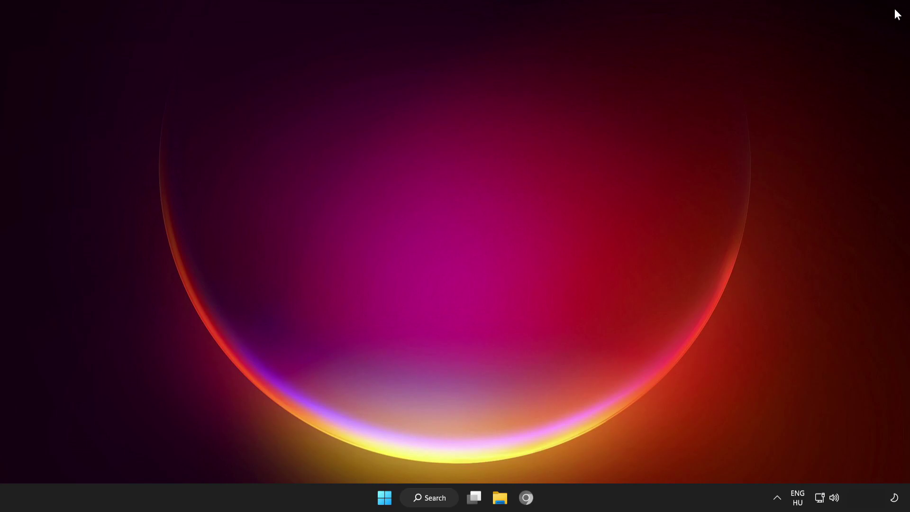
{"action": "left_click", "coordinate": [381, 494]}
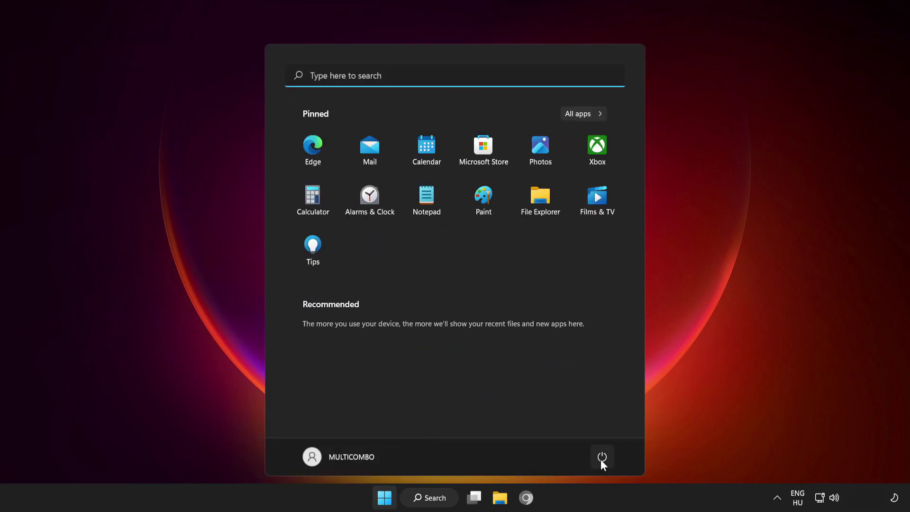
{"action": "left_click", "coordinate": [601, 458]}
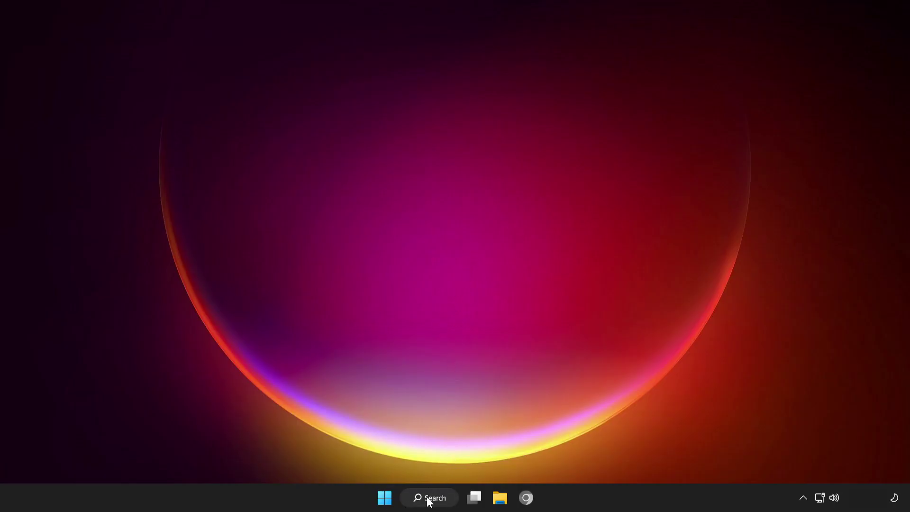
Run sfc /scannow in an administrator Command Prompt and close it after repairs complete
{"action": "left_click", "coordinate": [429, 498]}
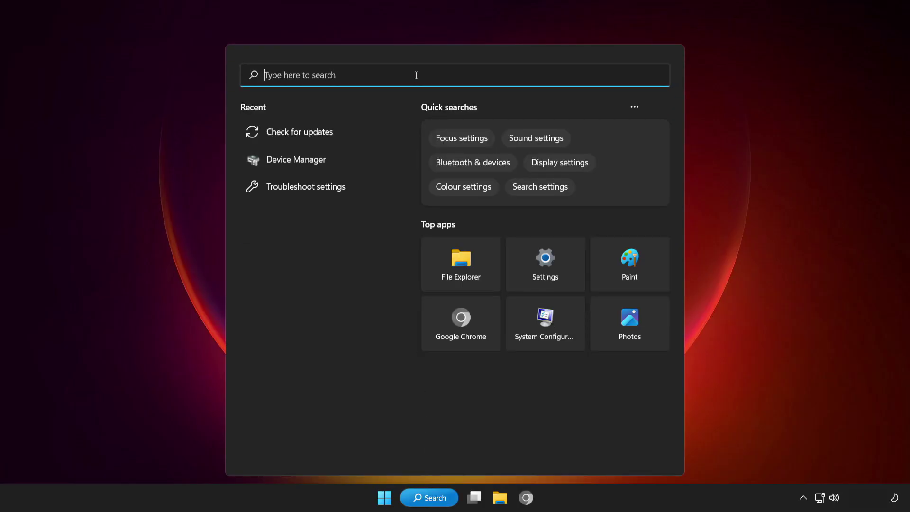
{"action": "type", "text": "cmd"}
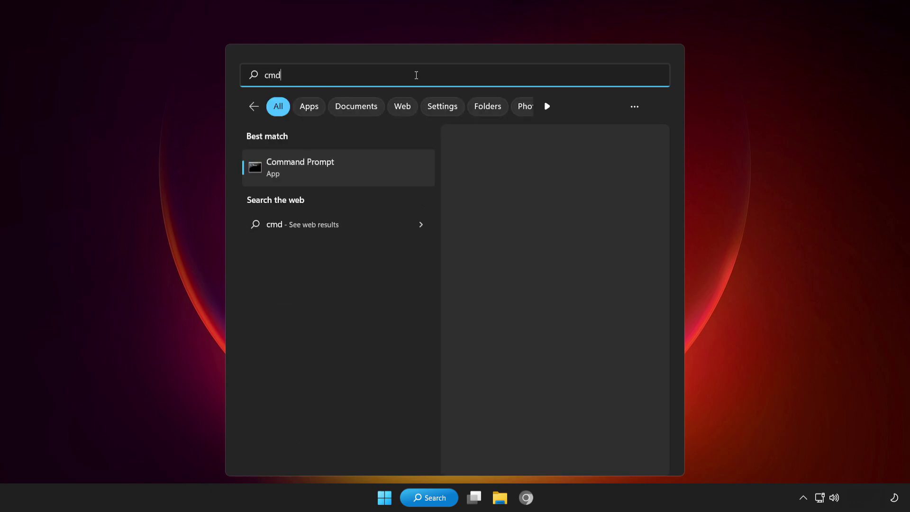
{"action": "right_click", "coordinate": [360, 174]}
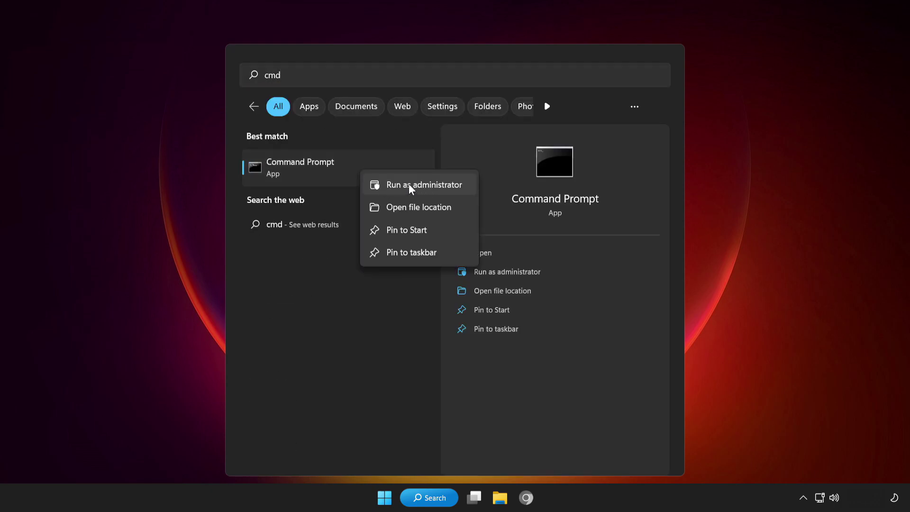
{"action": "left_click", "coordinate": [409, 184]}
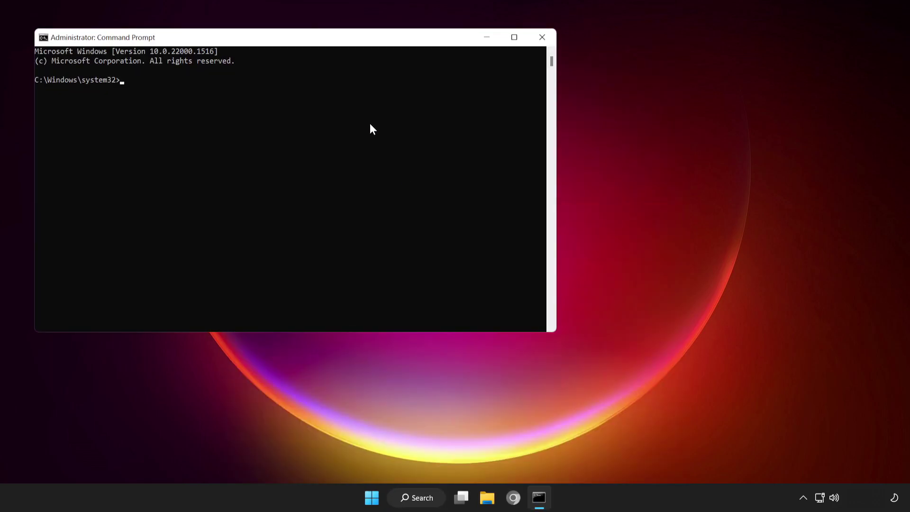
{"action": "left_click_drag", "start_coordinate": [333, 45], "coordinate": [497, 95]}
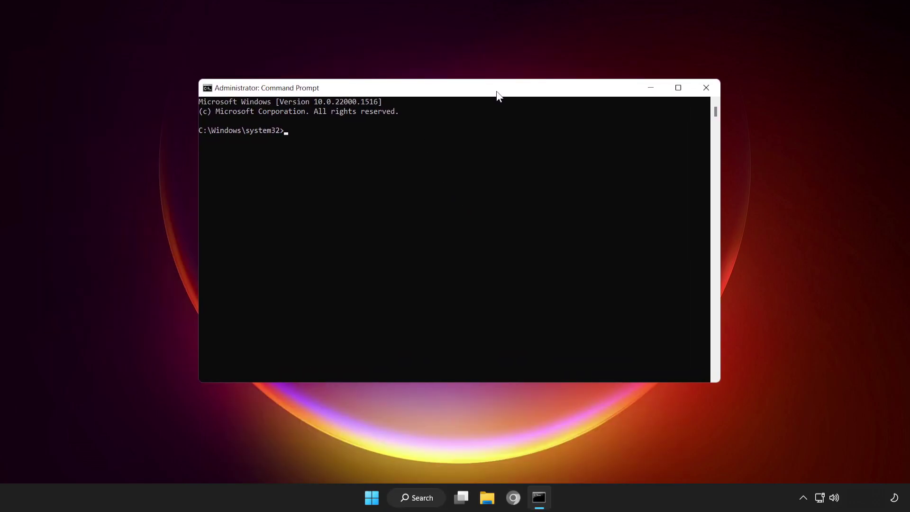
{"action": "type", "text": "sfc /scannow"}
{"action": "key", "text": "Return"}
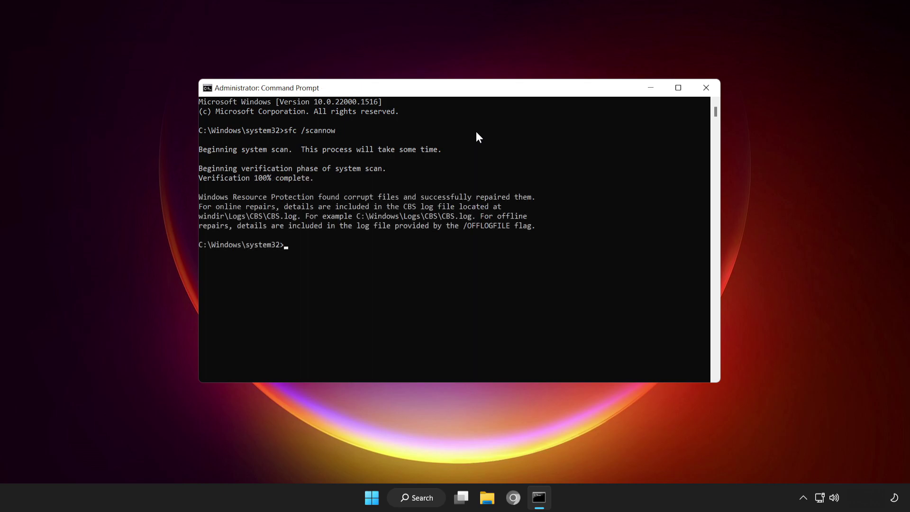
{"action": "left_click", "coordinate": [706, 88]}
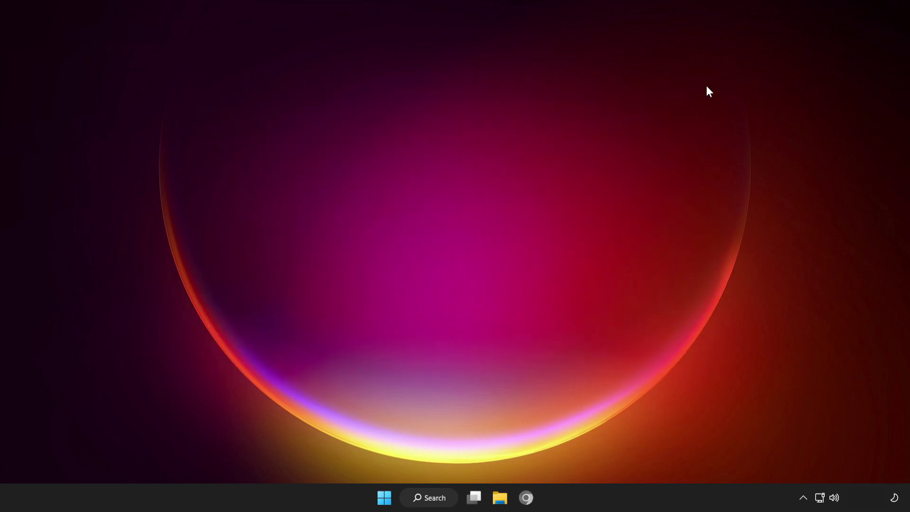
Search for 'windows security' and launch the Windows Security app
{"action": "left_click", "coordinate": [436, 500]}
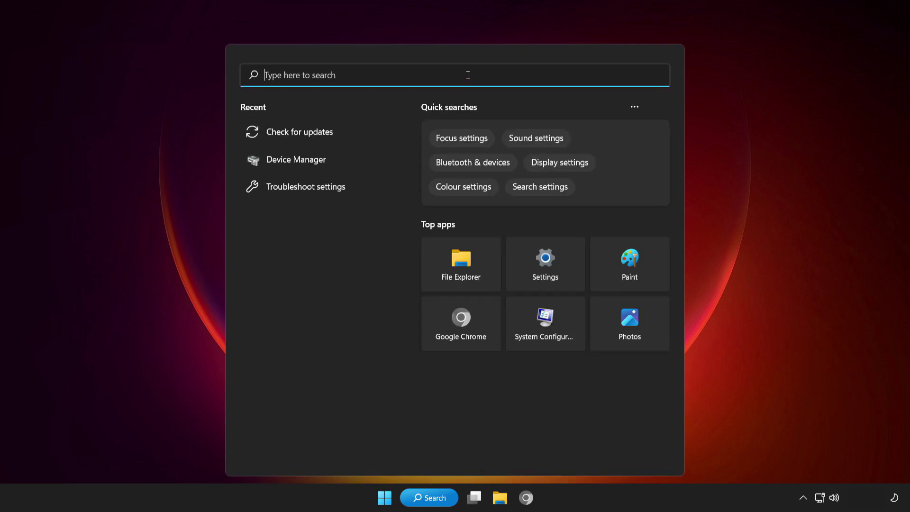
{"action": "type", "text": "windows "}
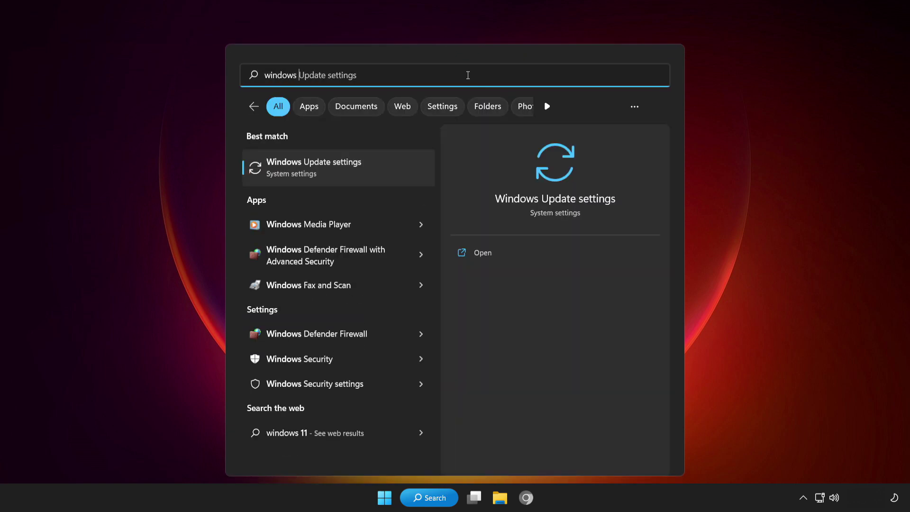
{"action": "type", "text": "securi"}
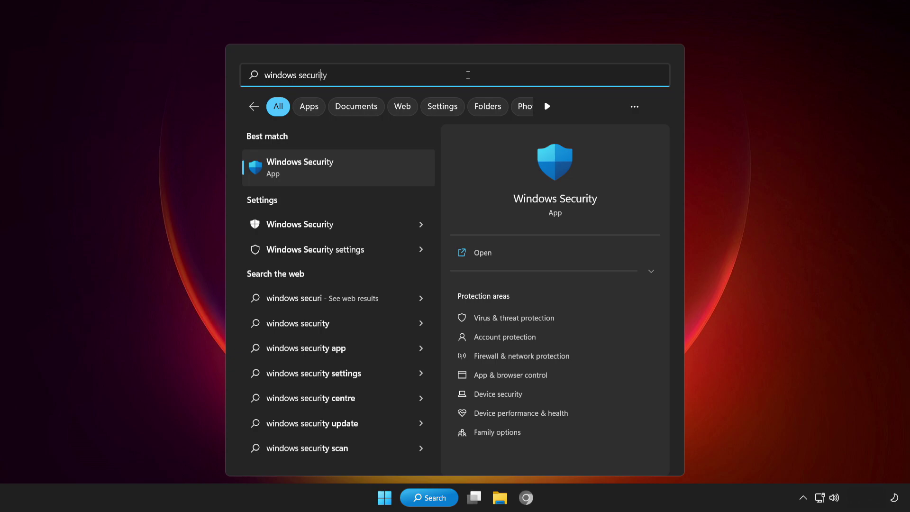
{"action": "type", "text": "ty"}
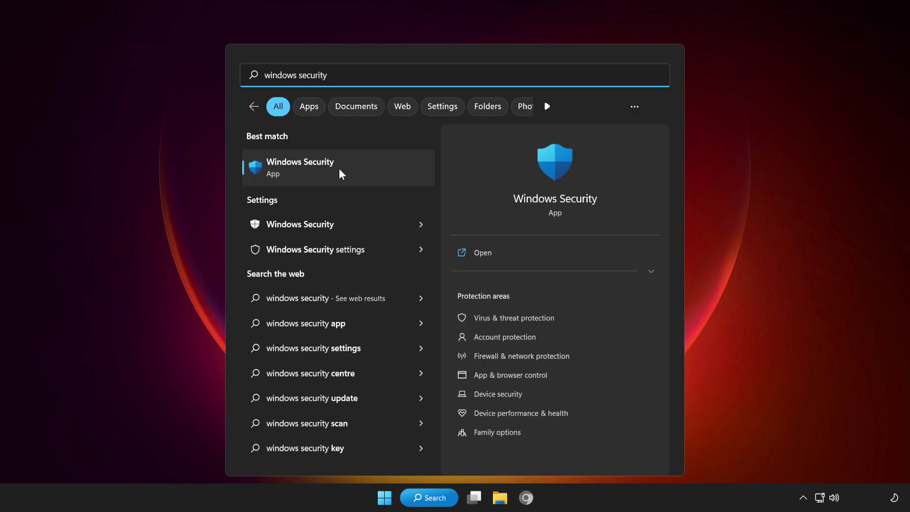
{"action": "left_click", "coordinate": [365, 164]}
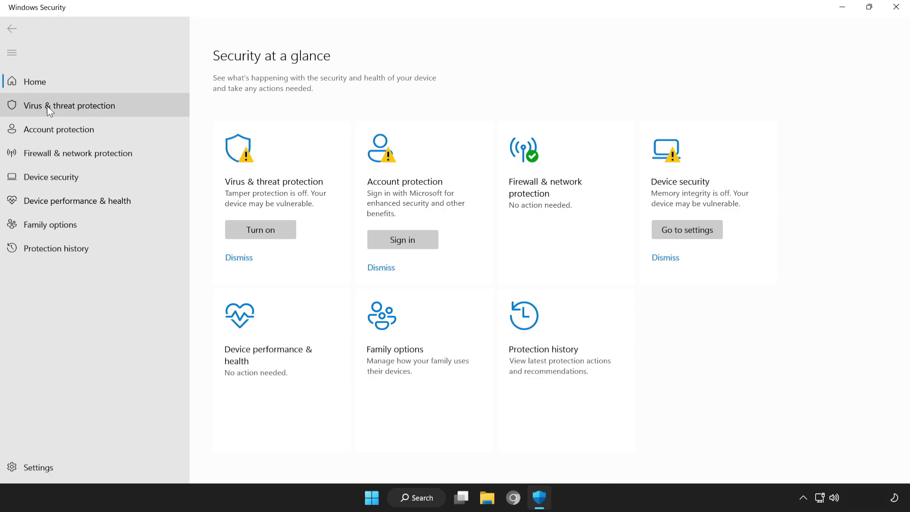
Go through Virus & threat protection settings to the Add or remove exclusions page
{"action": "left_click", "coordinate": [126, 104]}
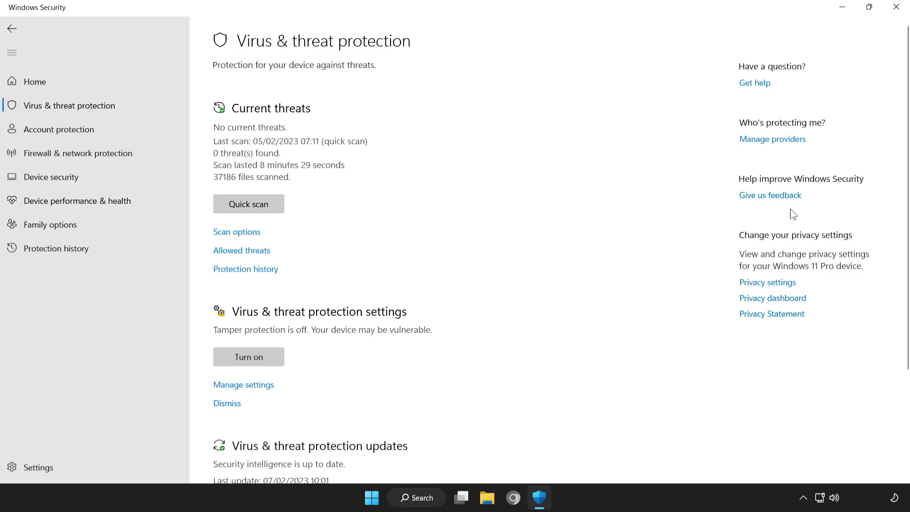
{"action": "scroll", "coordinate": [909, 199], "scroll_direction": "down", "scroll_amount": 1}
{"action": "scroll", "coordinate": [909, 199], "scroll_direction": "down", "scroll_amount": 3}
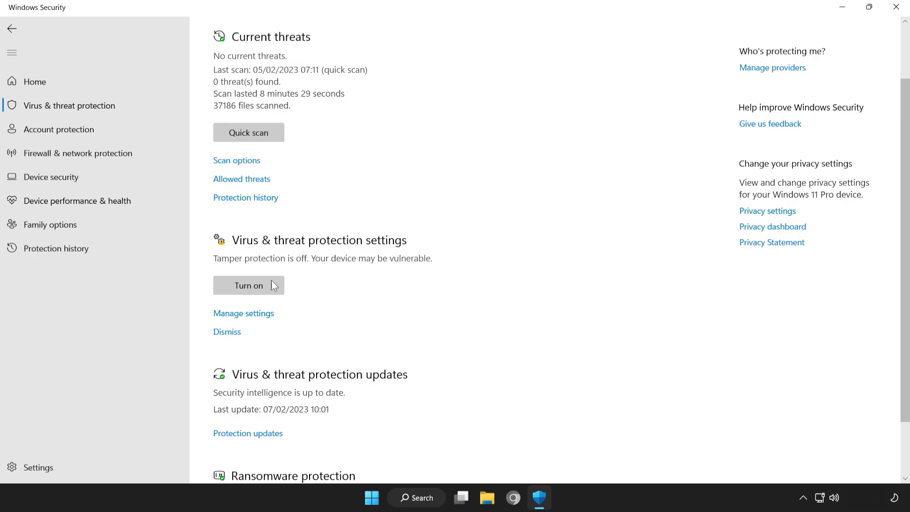
{"action": "left_click", "coordinate": [252, 315]}
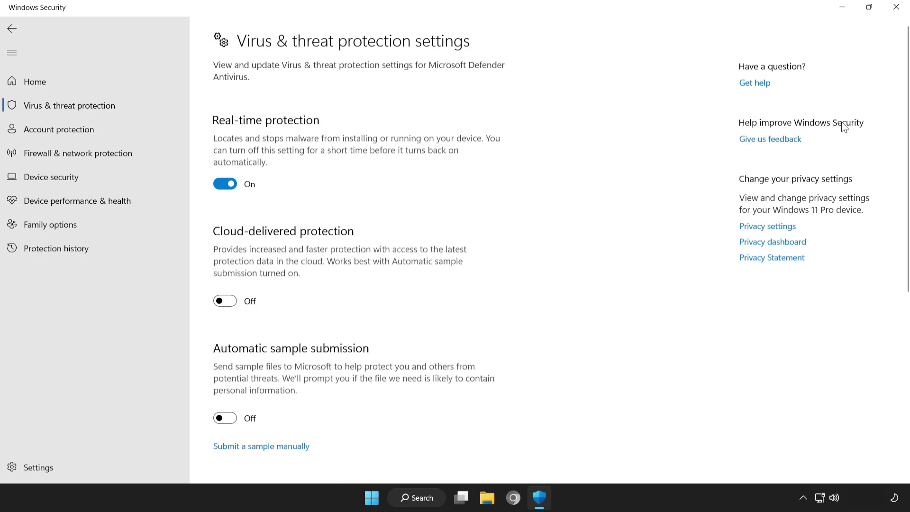
{"action": "left_click_drag", "start_coordinate": [907, 125], "coordinate": [908, 322]}
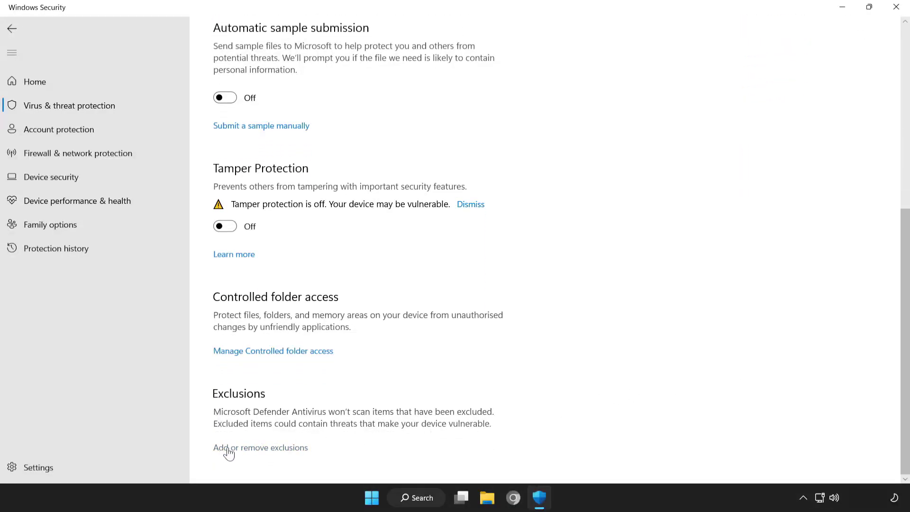
{"action": "left_click", "coordinate": [273, 450]}
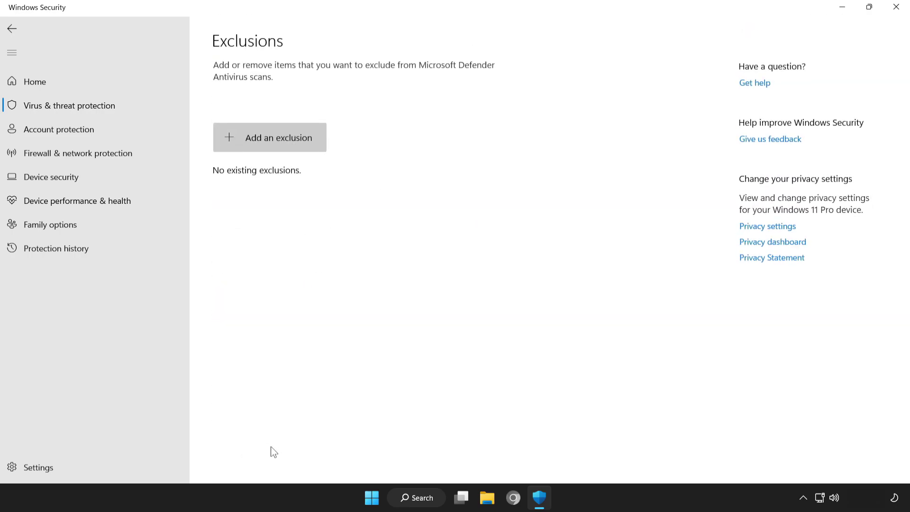
Add a File exclusion, choosing the NOT WORKING APP shortcut in Program Files (x86)
{"action": "left_click", "coordinate": [264, 139]}
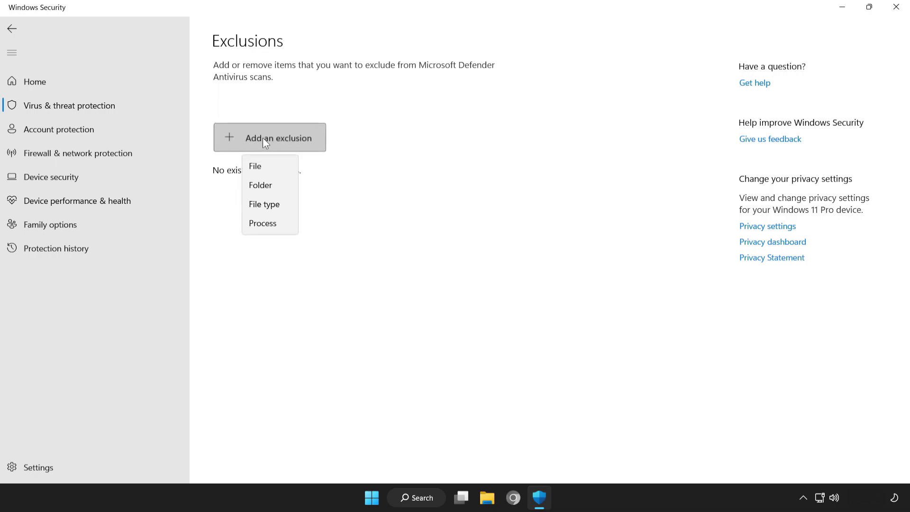
{"action": "left_click", "coordinate": [277, 168]}
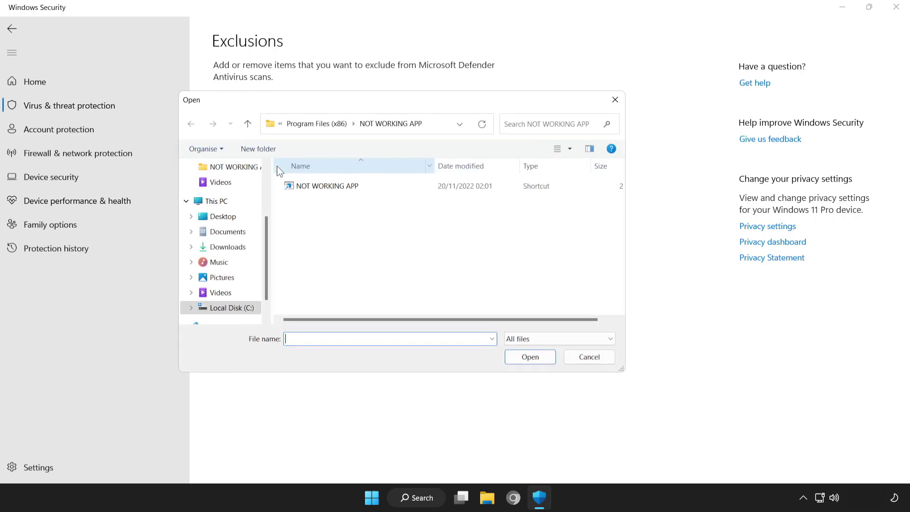
{"action": "left_click", "coordinate": [290, 185]}
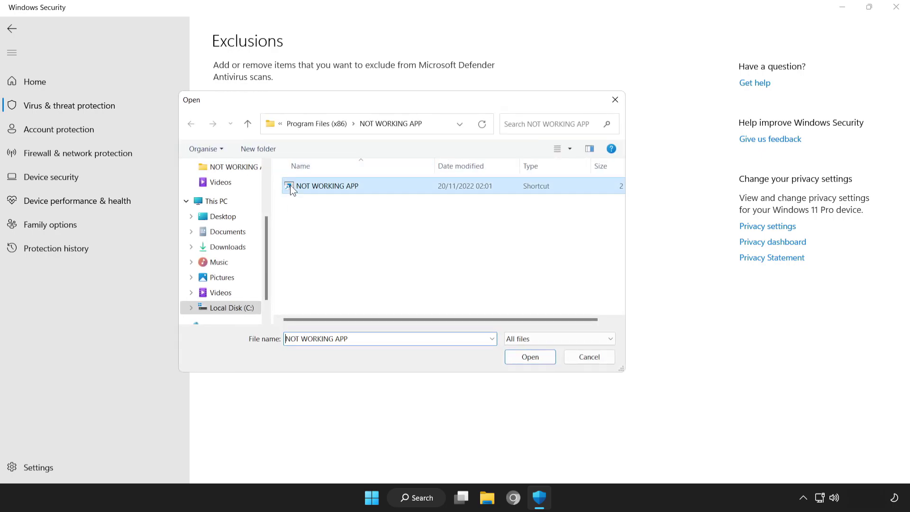
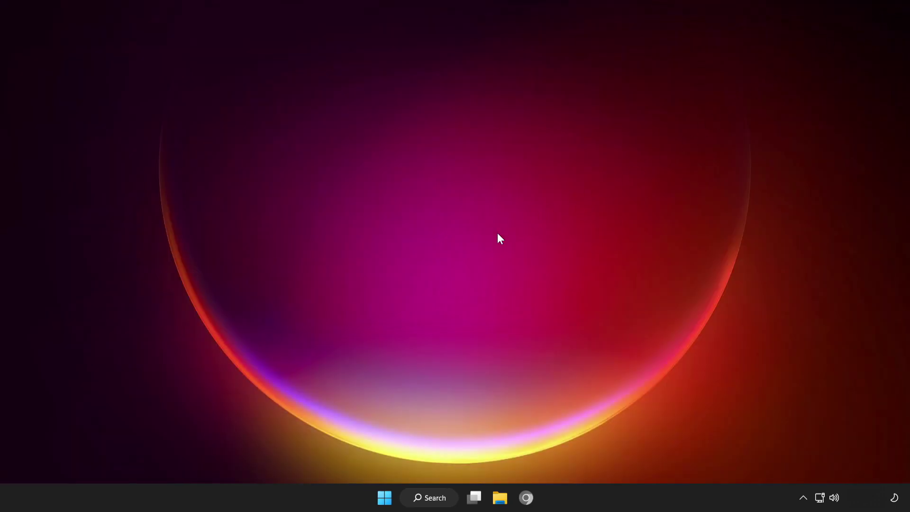
From the Start menu, bring up the power options Sleep, Shut down and Restart
{"action": "left_click", "coordinate": [383, 497]}
{"action": "left_click", "coordinate": [603, 456]}
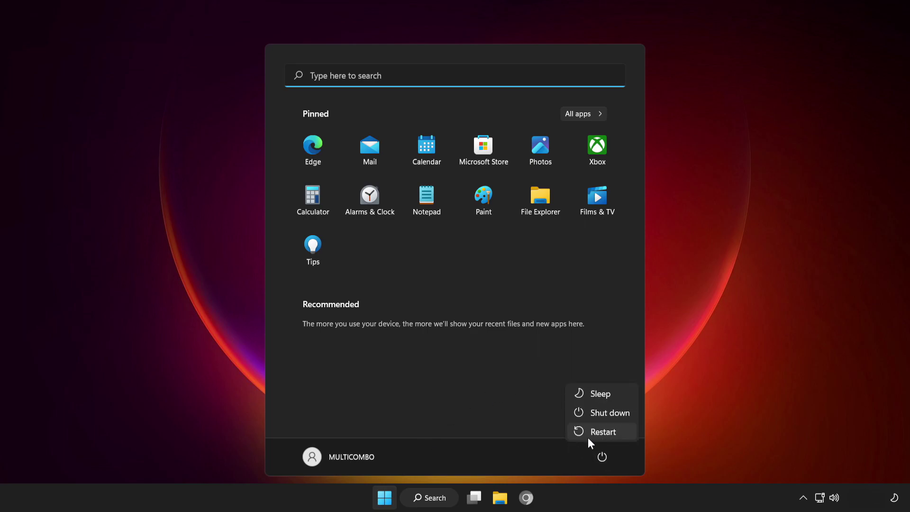